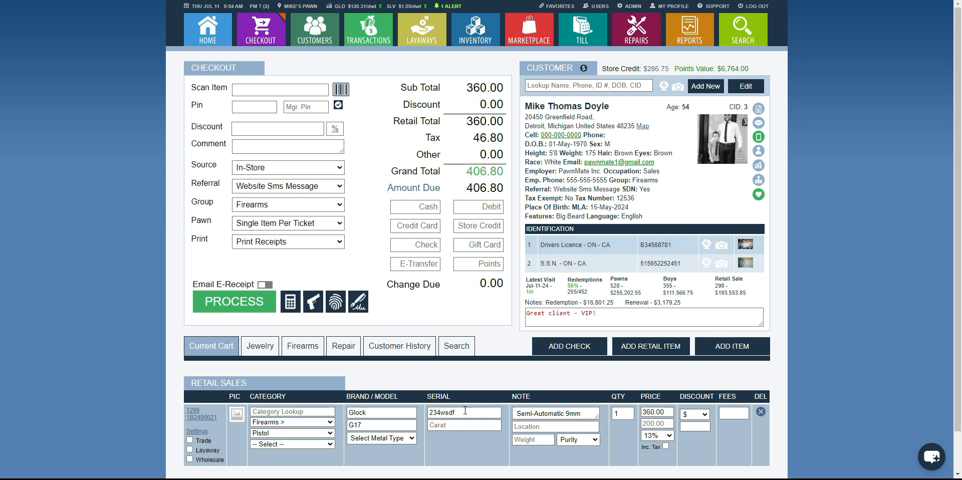
# Enter the employee PIN, tender 406.80 in cash, process the Glock G17 sale and dismiss the receipt printout.
pyautogui.click(246, 106)
pyautogui.write('1234')
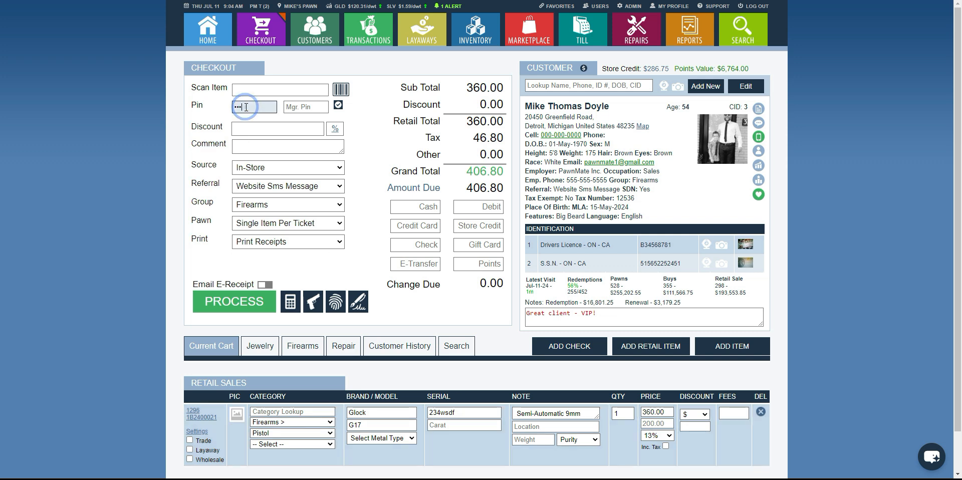
pyautogui.click(406, 207)
pyautogui.write('406.80')
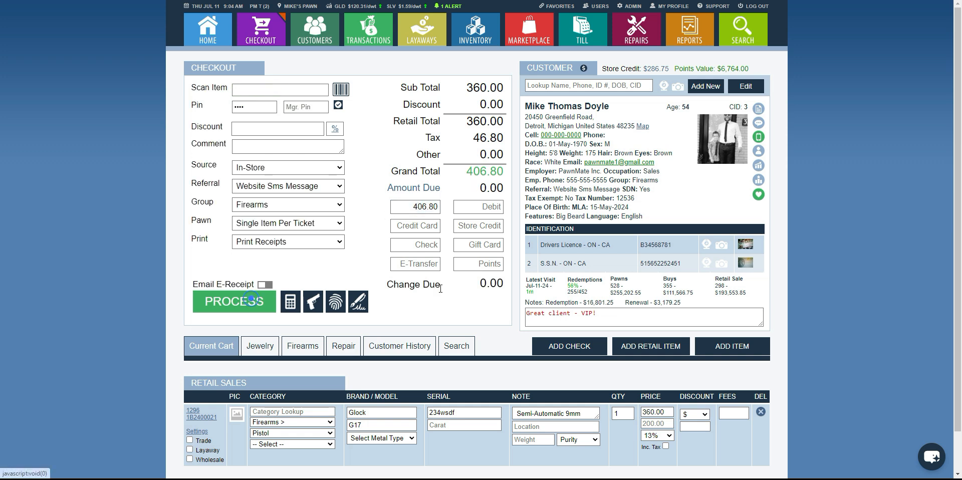
pyautogui.click(250, 301)
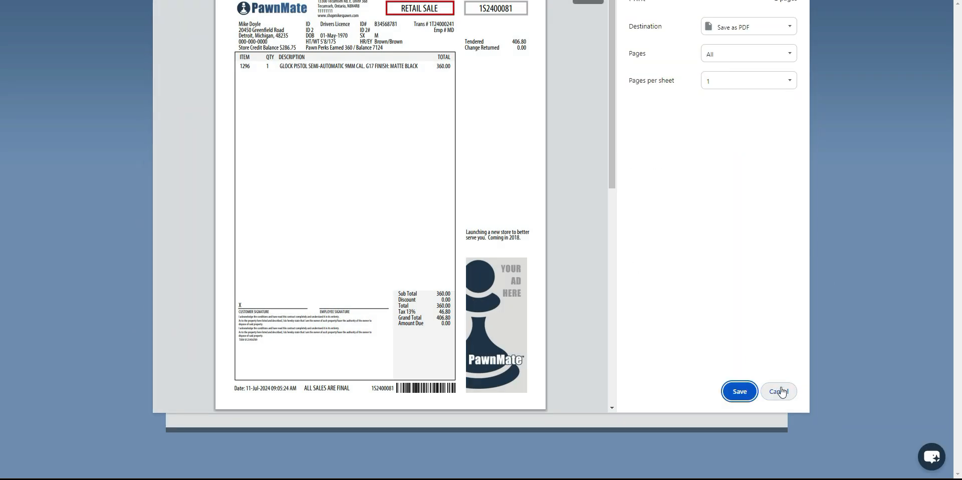
pyautogui.click(780, 392)
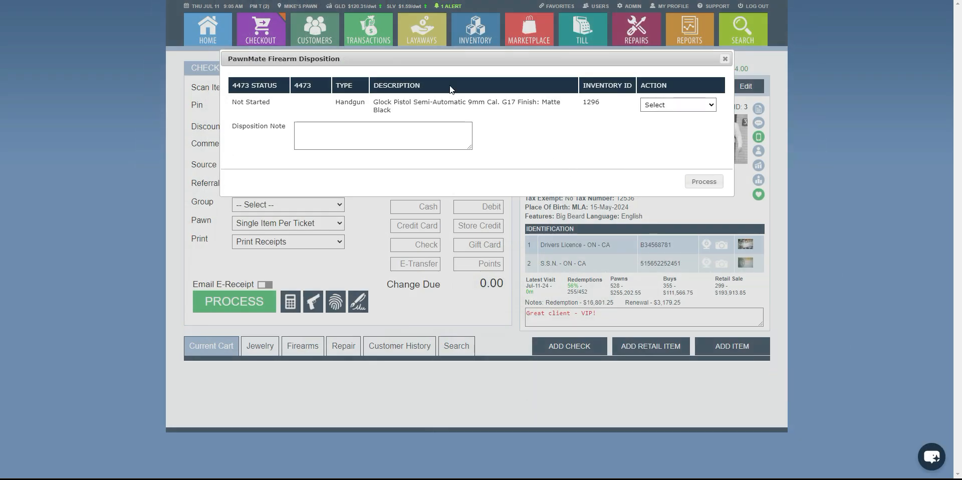
# Start a new 4473 for the Glock pistol in the firearm disposition and process it.
pyautogui.moveTo(457, 61); pyautogui.dragTo(446, 67)
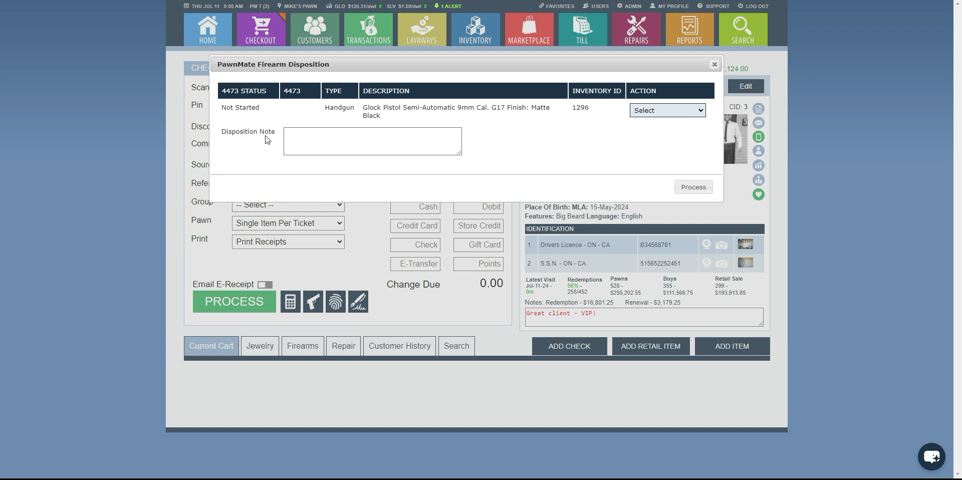
pyautogui.click(670, 110)
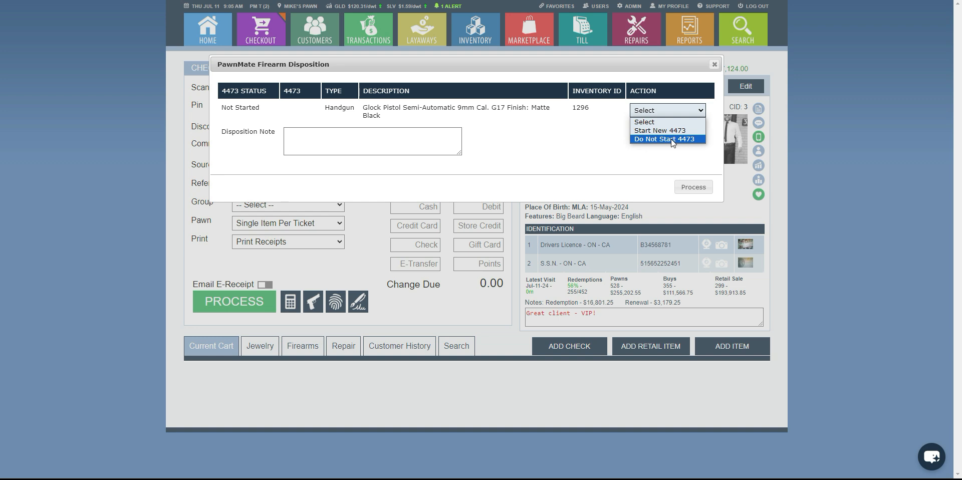
pyautogui.click(661, 130)
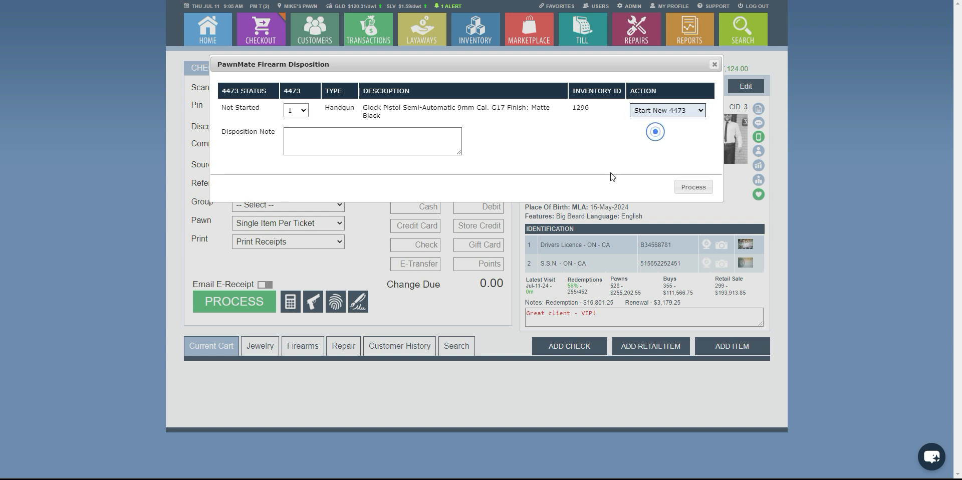
pyautogui.click(691, 187)
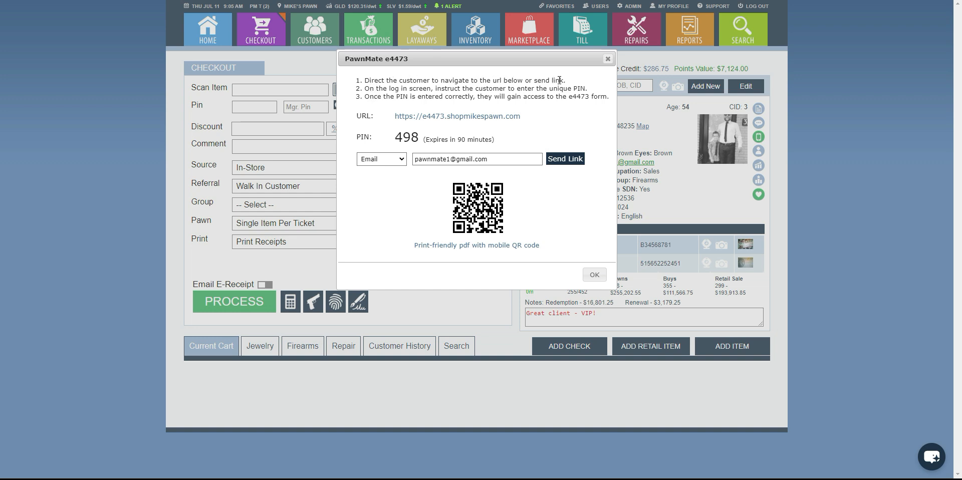
# Examine the e4473 link delivery options, the customer's access PIN and its expiry time.
pyautogui.click(389, 161)
pyautogui.click(388, 161)
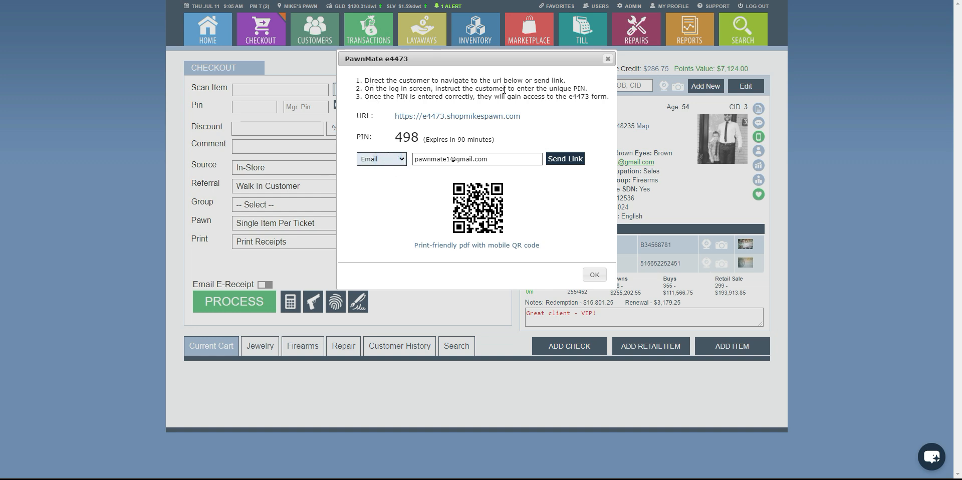
pyautogui.moveTo(420, 135); pyautogui.dragTo(396, 139)
pyautogui.click(435, 140)
pyautogui.click(437, 140)
pyautogui.moveTo(492, 140); pyautogui.dragTo(426, 139)
pyautogui.click(555, 142)
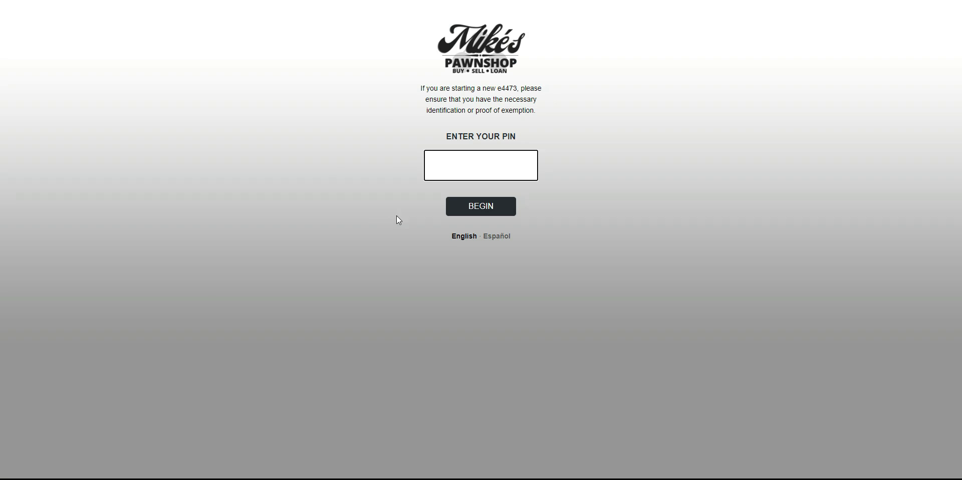
# Try the Spanish version of the e4473 login page, return to English, and log in with the customer's access PIN.
pyautogui.click(498, 239)
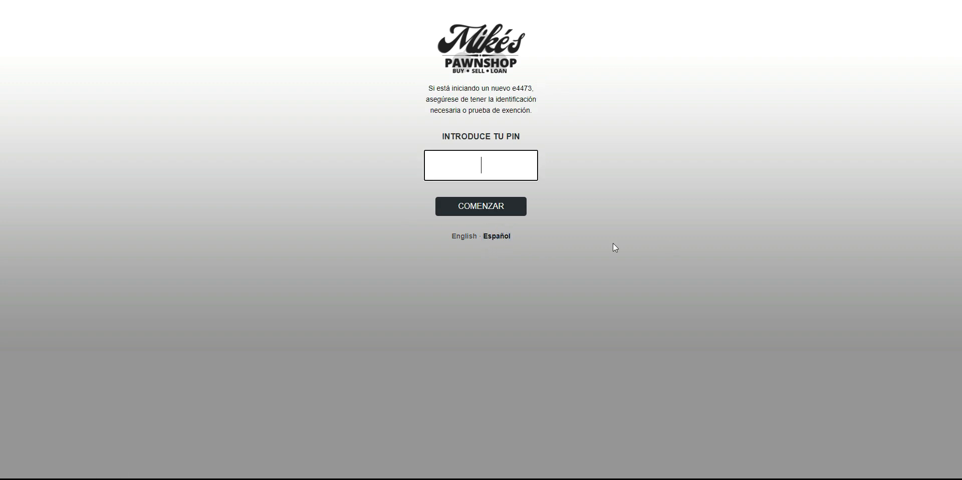
pyautogui.click(464, 236)
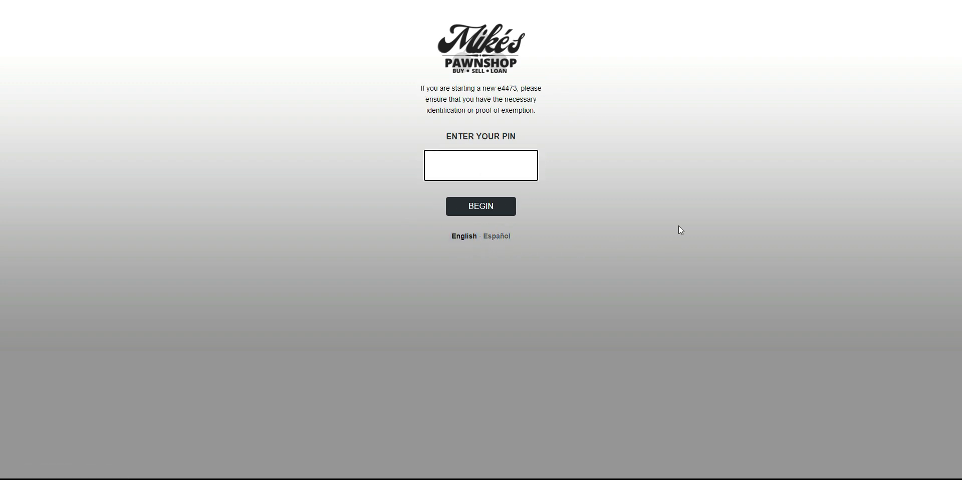
pyautogui.write('498')
pyautogui.click(489, 208)
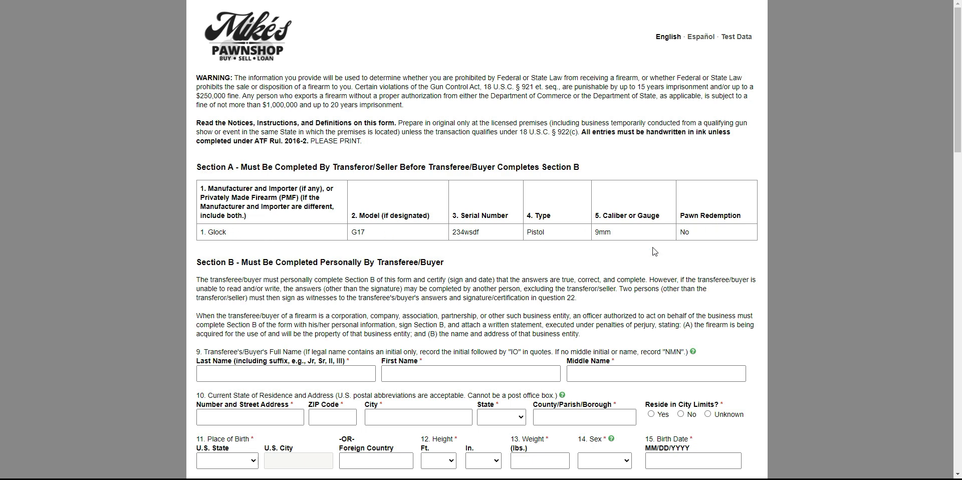
# Look through the blank e4473 form's sections and read the help for question 10 on current residence address.
pyautogui.scroll(-2, 349, 208)
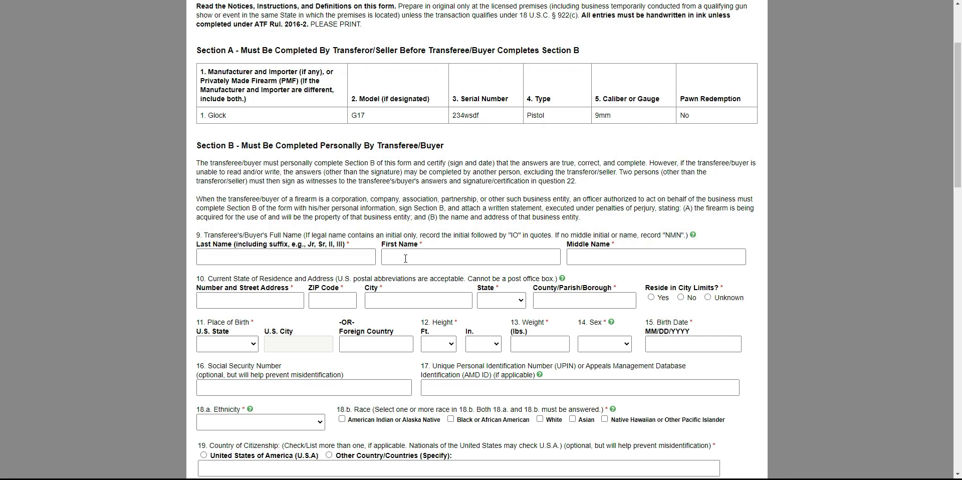
pyautogui.scroll(-5, 484, 270)
pyautogui.scroll(-8, 485, 271)
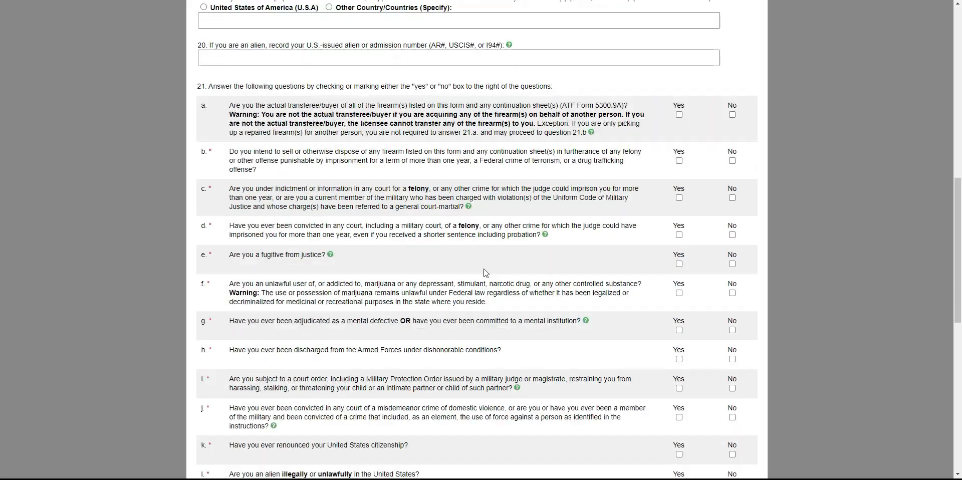
pyautogui.scroll(11, 485, 273)
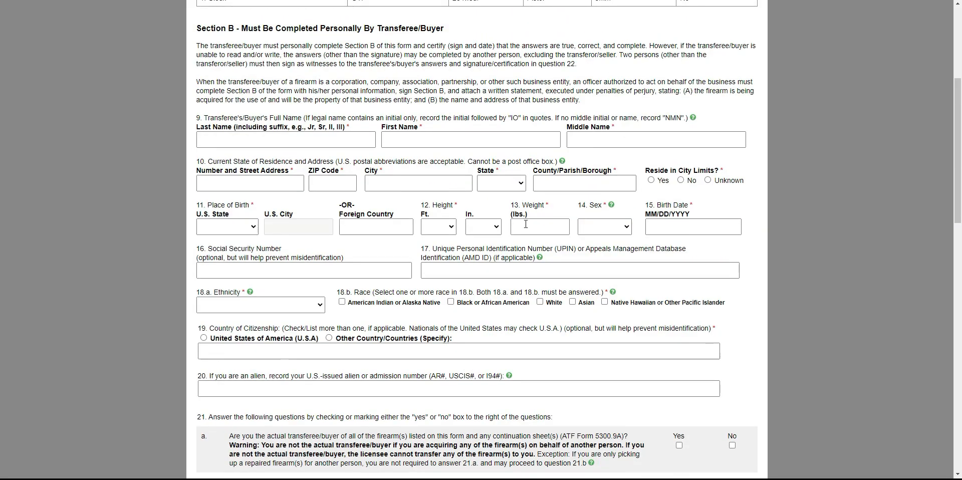
pyautogui.click(561, 162)
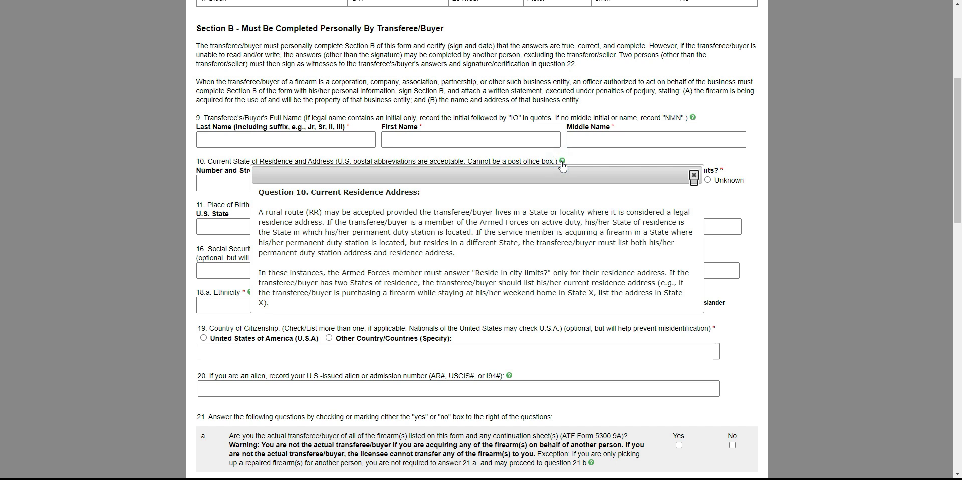
pyautogui.click(693, 175)
pyautogui.scroll(5, 574, 316)
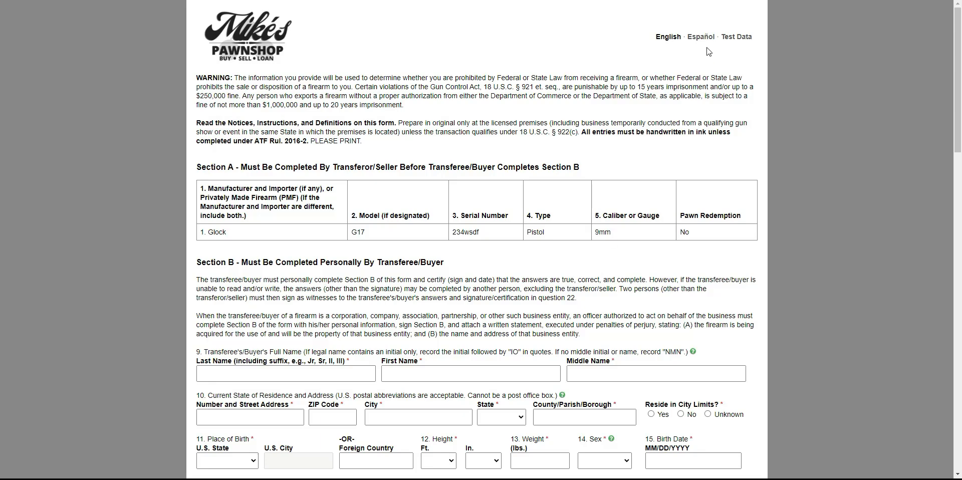
# Fill the e4473 form with test data, then draw the buyer's signature and submit the form.
pyautogui.click(736, 36)
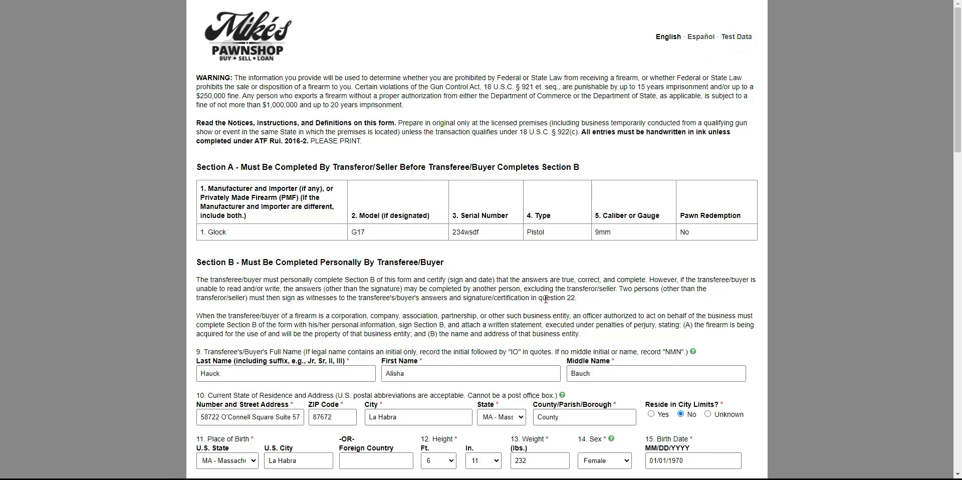
pyautogui.scroll(-9, 545, 299)
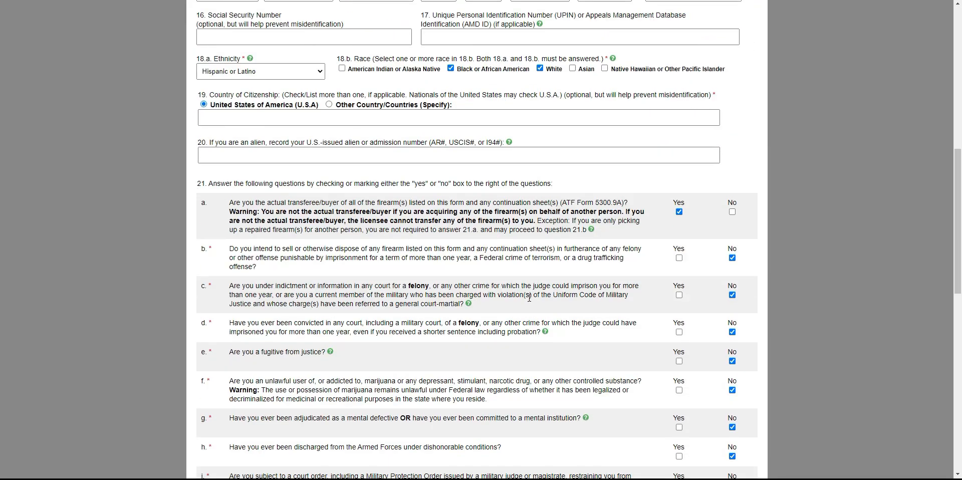
pyautogui.scroll(-12, 530, 297)
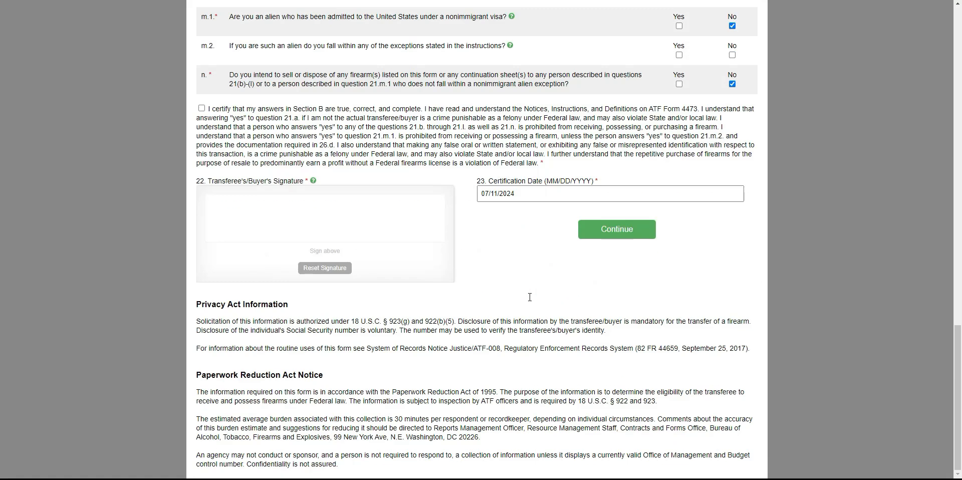
pyautogui.moveTo(269, 205)
pyautogui.mouseDown()
pyautogui.moveTo(288, 210)
pyautogui.moveTo(294, 226)
pyautogui.moveTo(319, 226)
pyautogui.mouseUp()
pyautogui.click(611, 231)
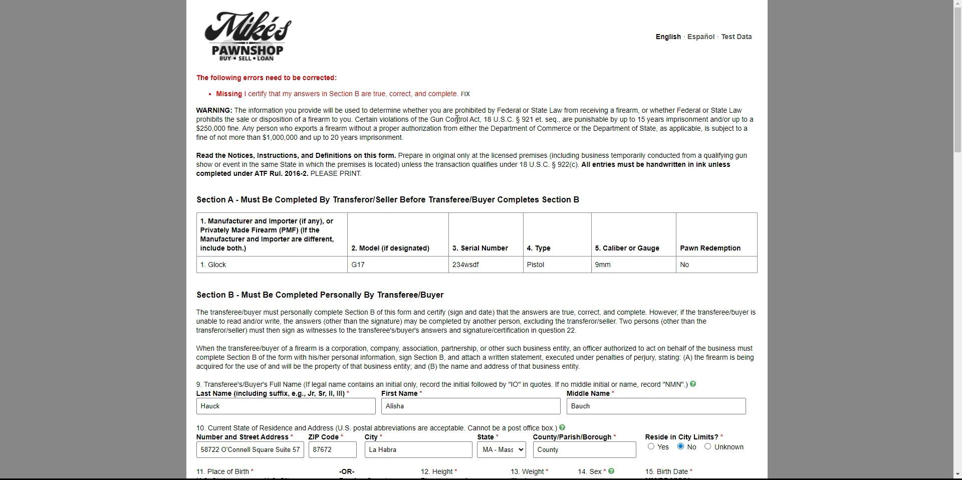
# Go to the missing Section B certification, mark the answers as certified, and resubmit the form.
pyautogui.click(464, 93)
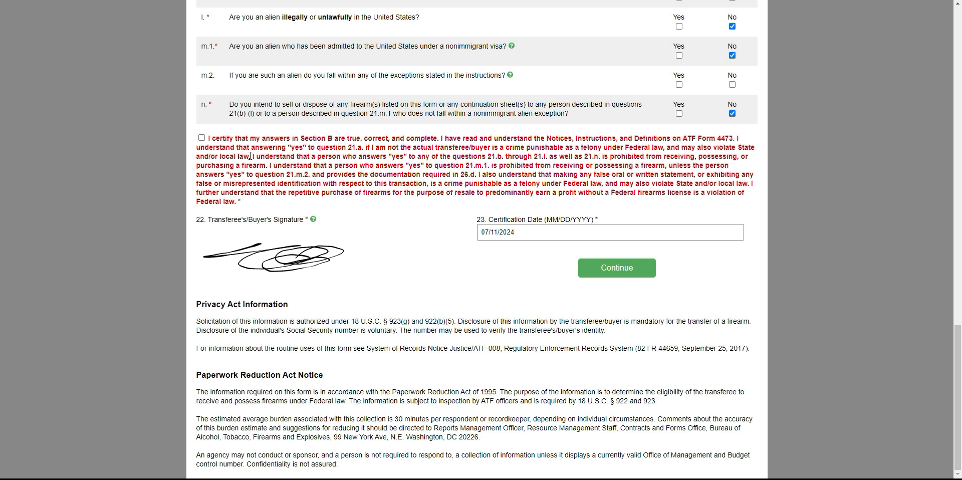
pyautogui.click(202, 138)
pyautogui.click(679, 114)
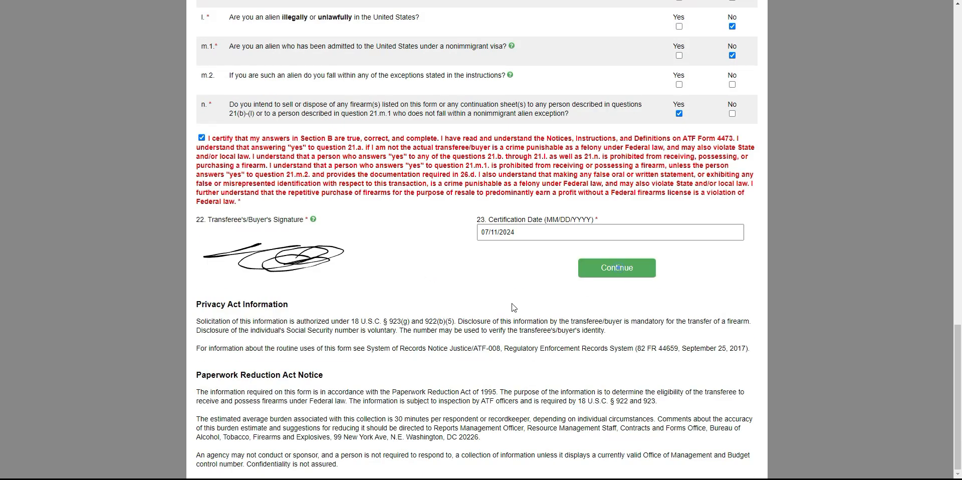
pyautogui.click(619, 268)
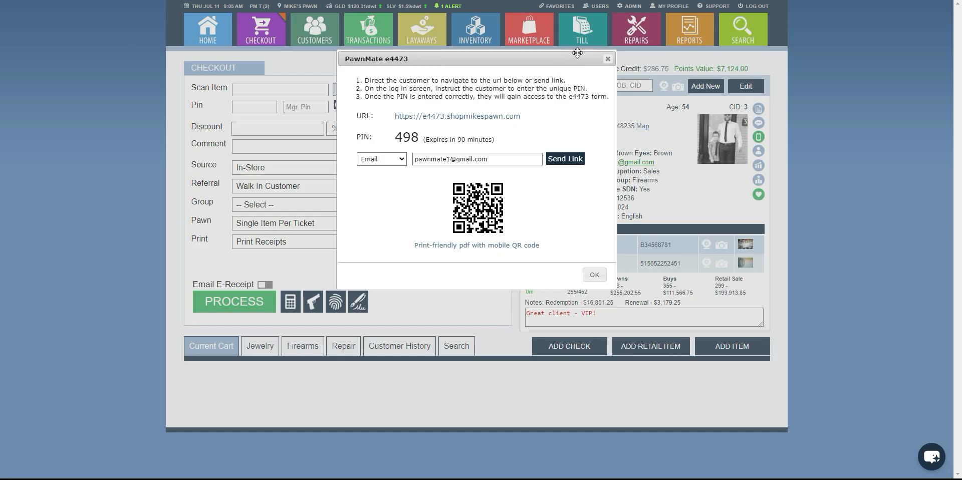
# Close the e4473 link details and open the ATF 4473 Forms list from the favorites.
pyautogui.click(608, 60)
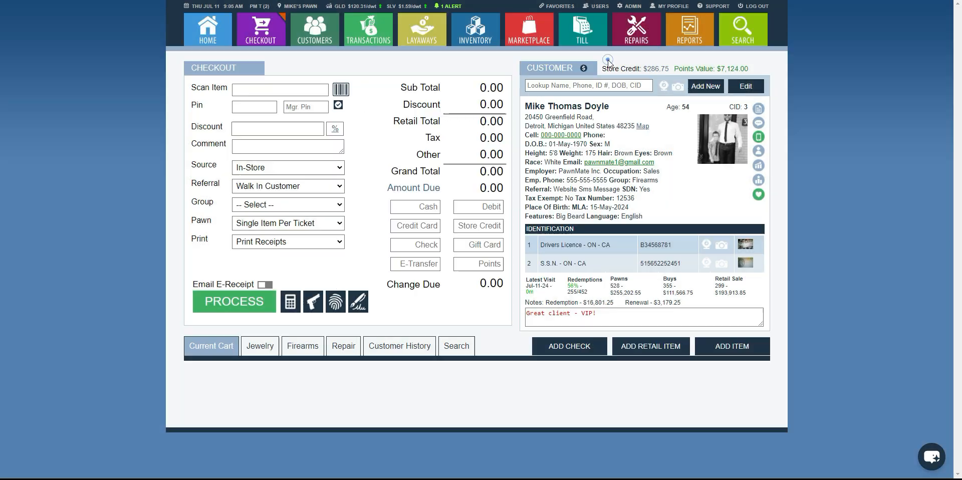
pyautogui.click(557, 6)
pyautogui.click(572, 83)
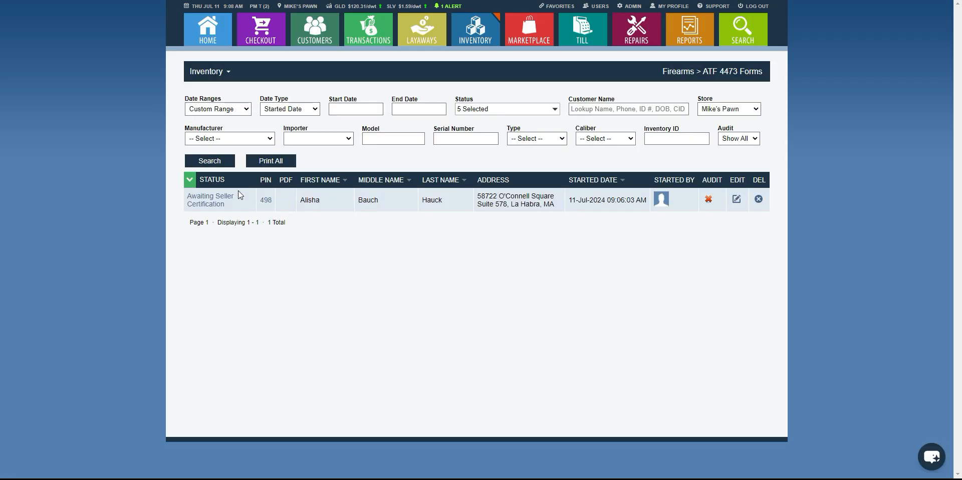
# Examine the date type, start date, status, customer name and store filters of the ATF 4473 Forms list.
pyautogui.click(382, 197)
pyautogui.click(311, 111)
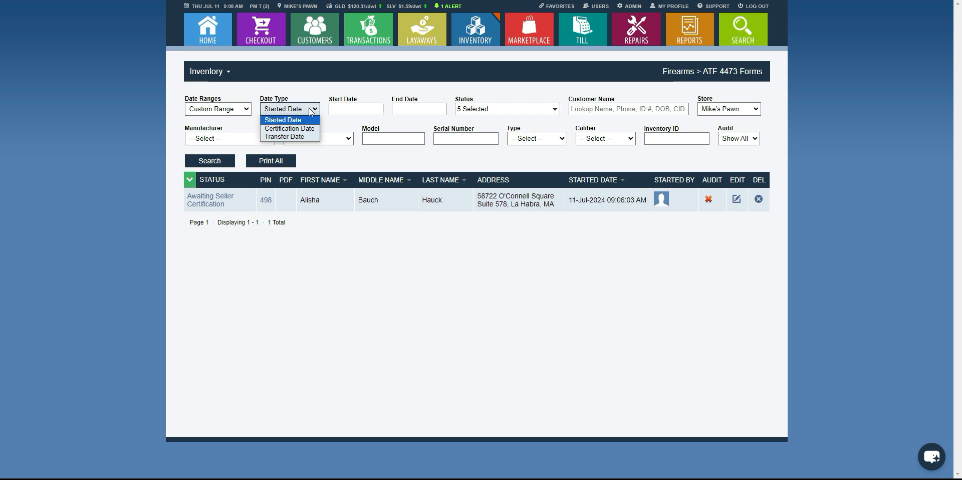
pyautogui.click(285, 120)
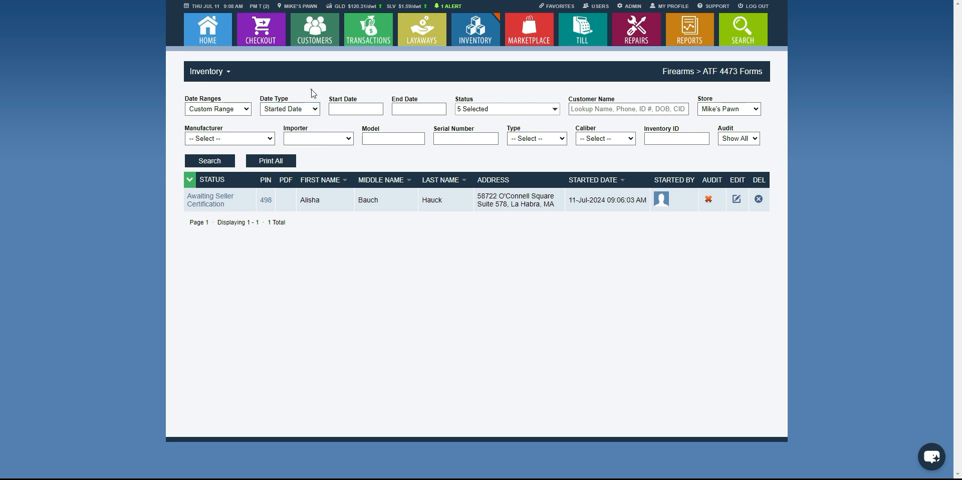
pyautogui.click(363, 110)
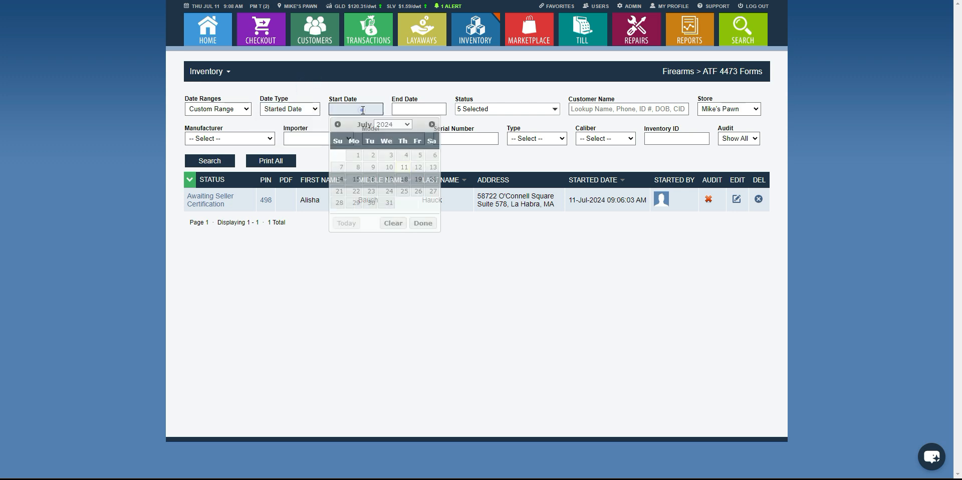
pyautogui.click(387, 96)
pyautogui.click(503, 110)
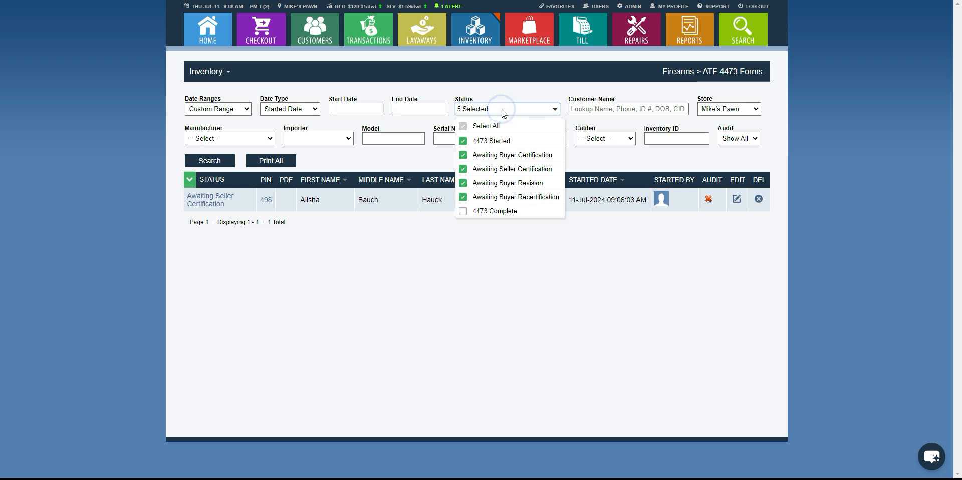
pyautogui.click(629, 109)
pyautogui.click(707, 111)
pyautogui.click(707, 113)
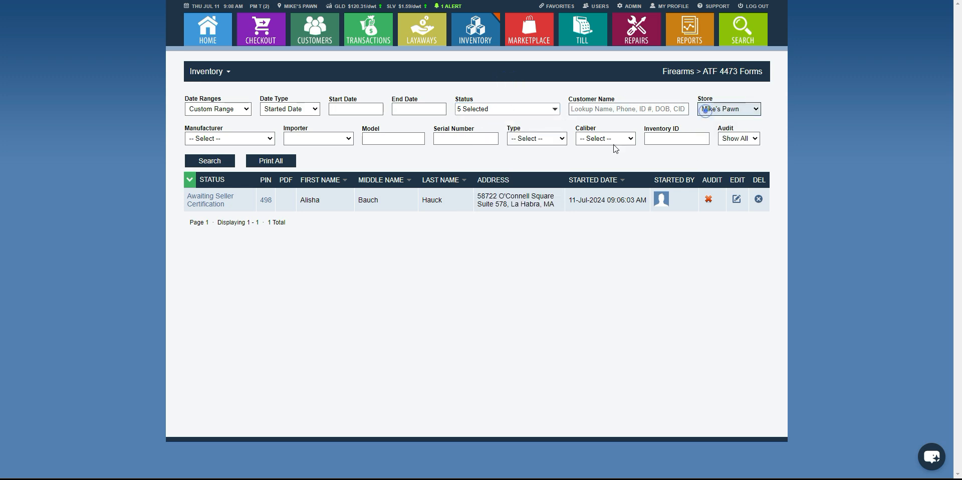
# Examine the manufacturer, importer, type, caliber and inventory ID filters of the ATF 4473 Forms list.
pyautogui.click(260, 139)
pyautogui.click(261, 142)
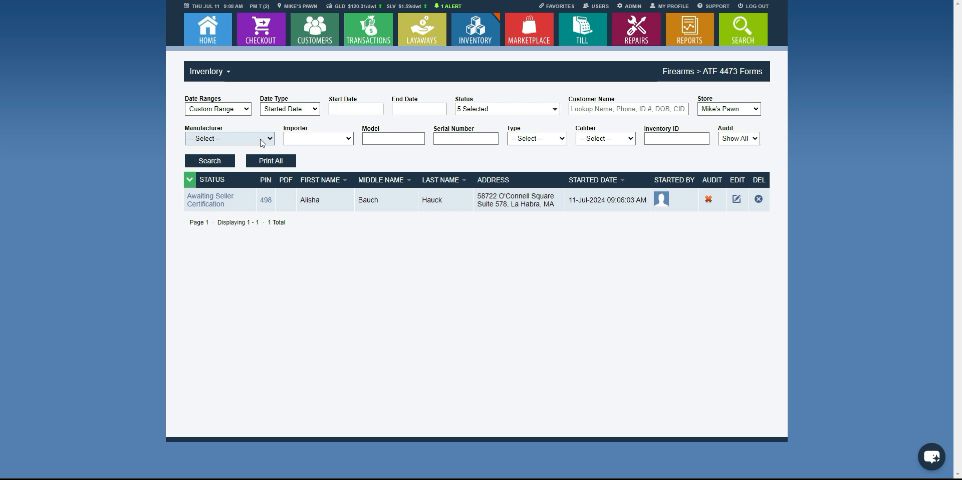
pyautogui.click(326, 141)
pyautogui.click(329, 139)
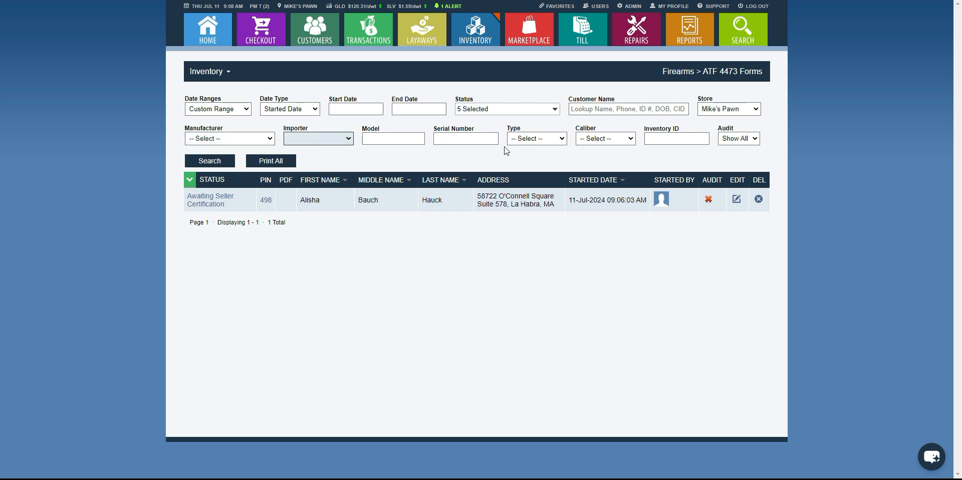
pyautogui.click(537, 138)
pyautogui.click(609, 138)
pyautogui.click(665, 139)
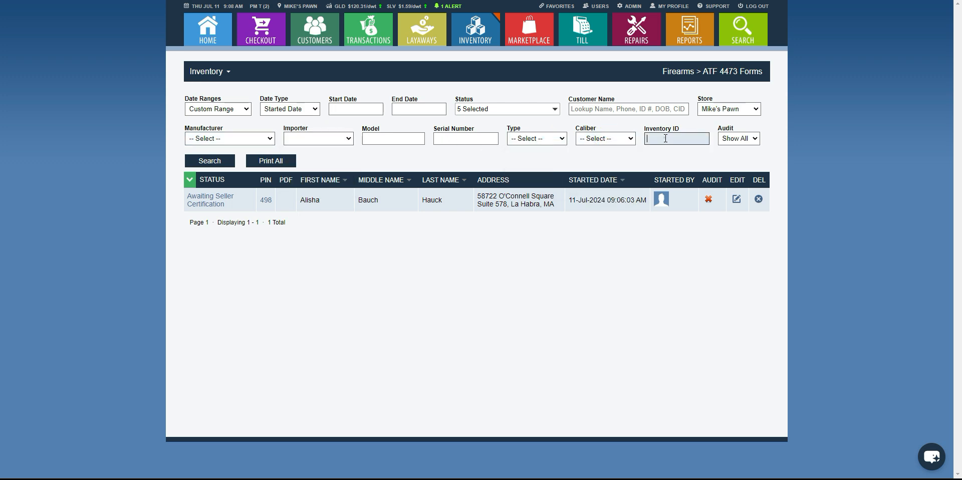
# Examine the audit filter options and the expanded firearm and audit details of the listed 4473 form.
pyautogui.click(750, 140)
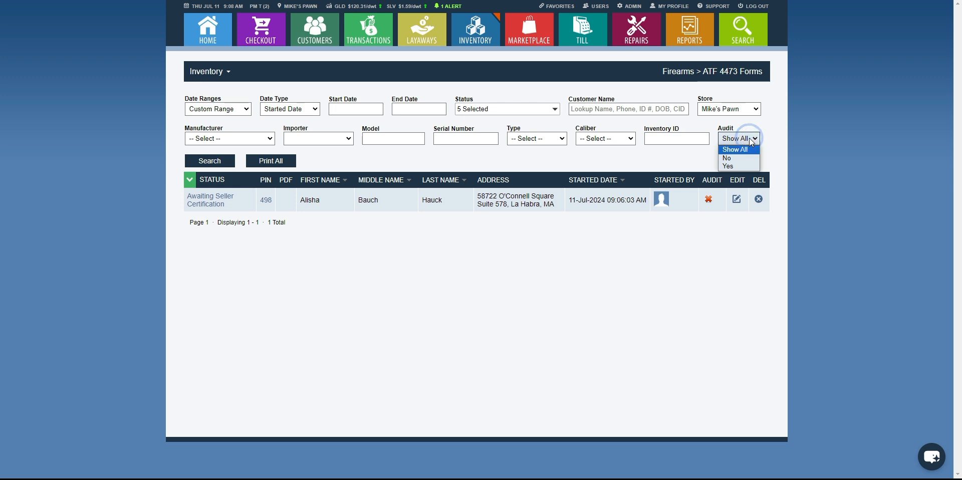
pyautogui.click(691, 155)
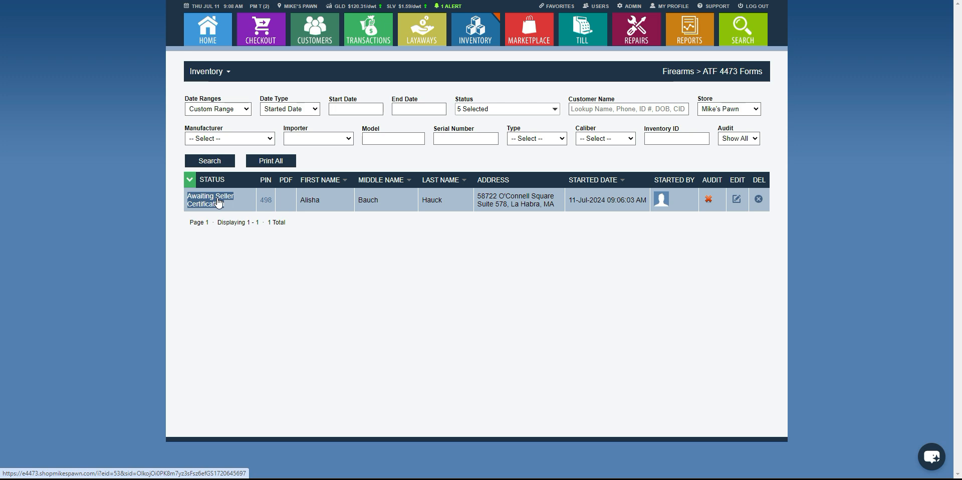
pyautogui.click(369, 197)
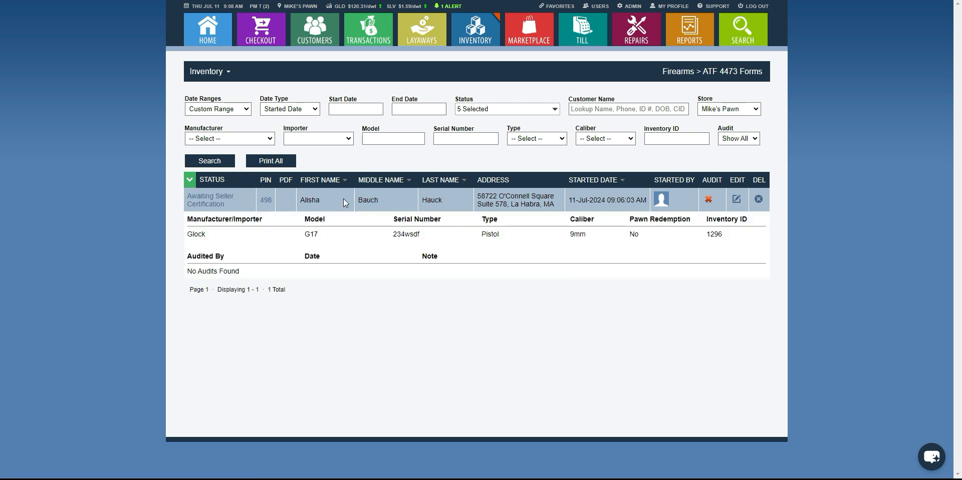
pyautogui.click(407, 201)
pyautogui.click(406, 200)
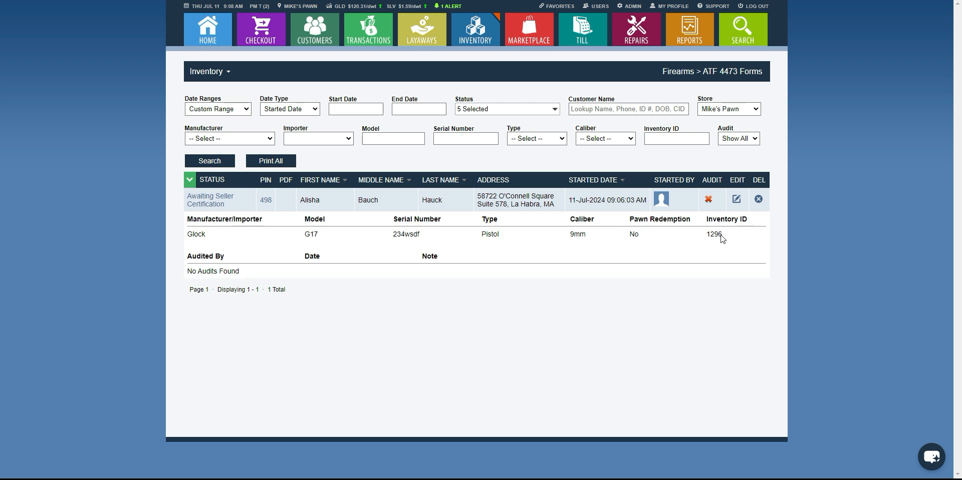
pyautogui.click(387, 199)
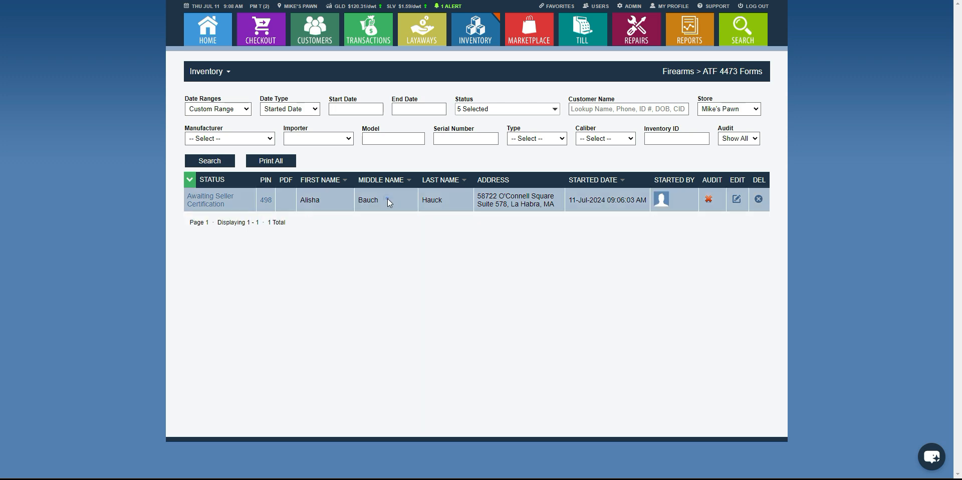
# Open the form awaiting seller certification and examine the error and warnings under Section B.
pyautogui.tripleClick(208, 203)
pyautogui.click(208, 203)
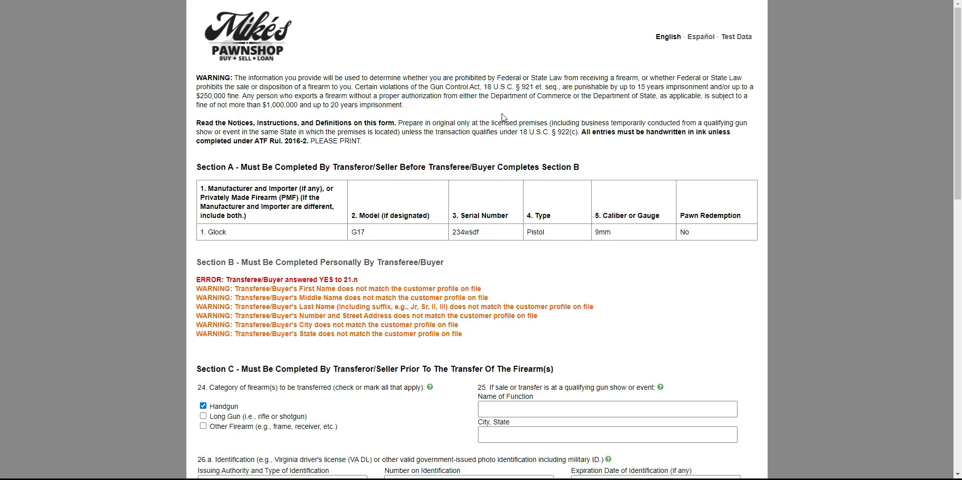
pyautogui.scroll(-2, 265, 244)
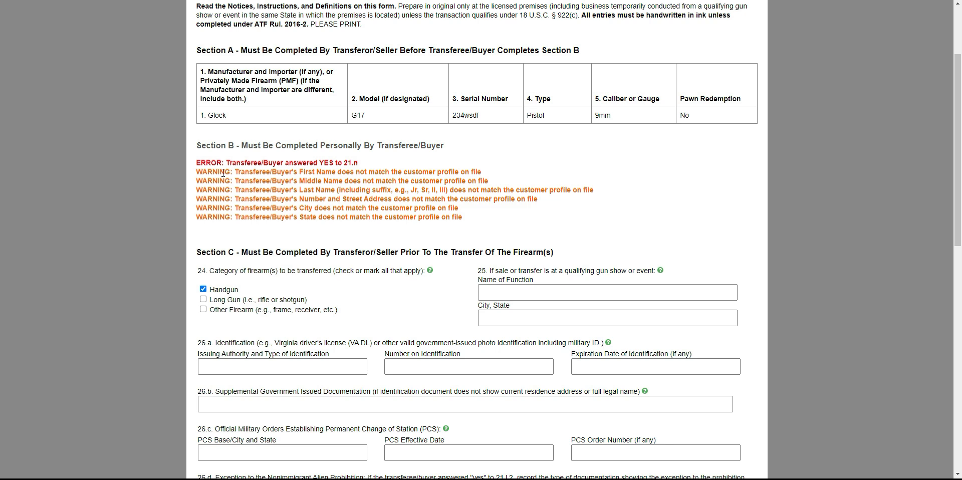
pyautogui.moveTo(199, 172); pyautogui.dragTo(311, 226)
pyautogui.click(311, 226)
pyautogui.scroll(-2, 312, 229)
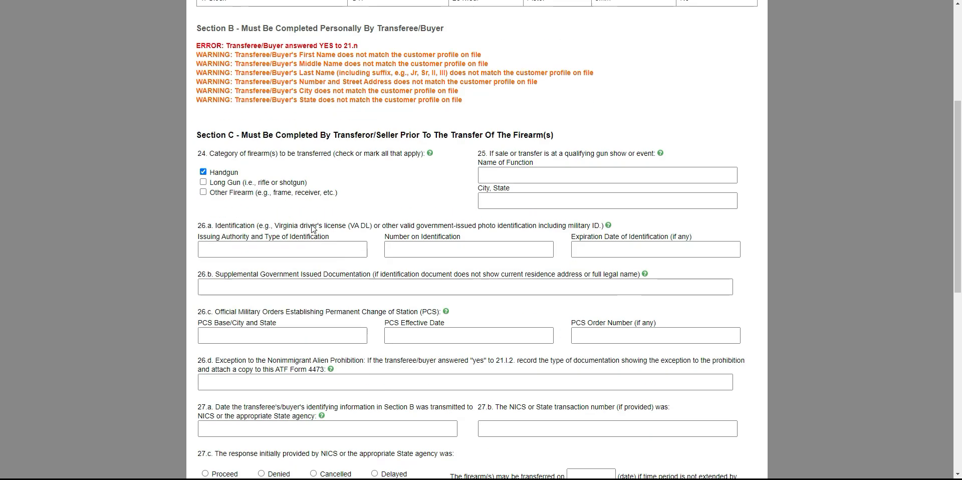
pyautogui.scroll(2, 267, 131)
# Expand Section B and compare the buyer's personal details with the flagged profile mismatches.
pyautogui.tripleClick(282, 149)
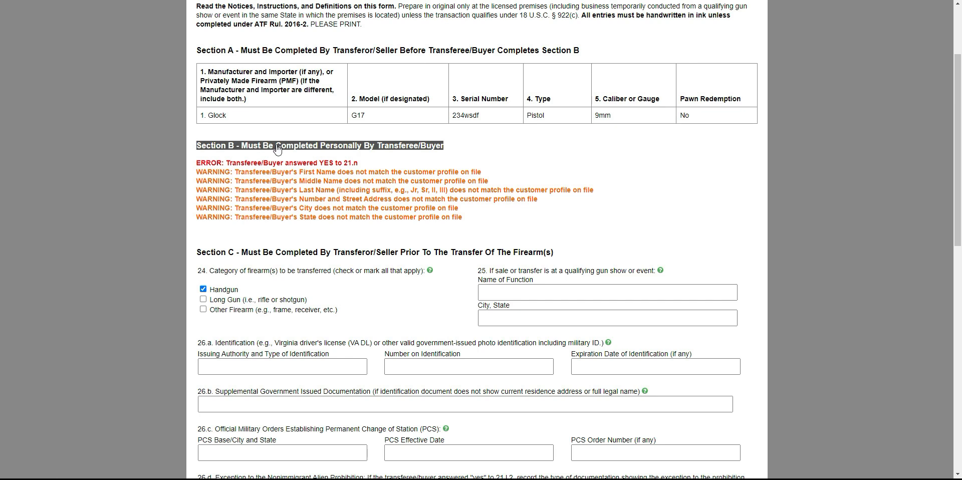
pyautogui.click(275, 147)
pyautogui.scroll(-2, 410, 257)
pyautogui.scroll(-3, 410, 257)
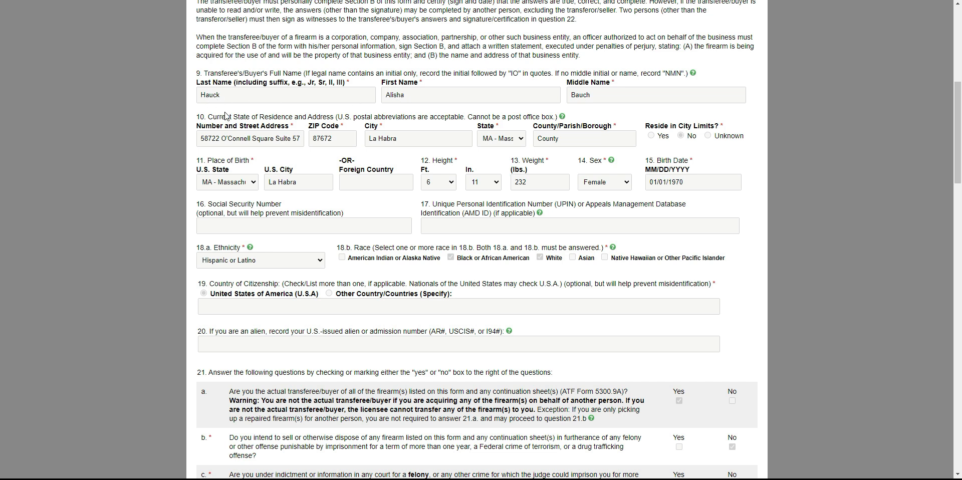
pyautogui.scroll(5, 378, 117)
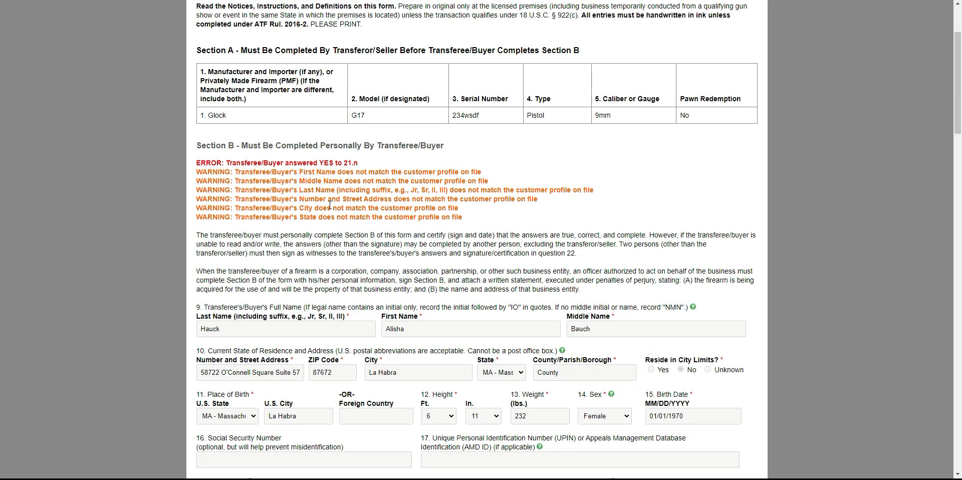
pyautogui.scroll(-5, 335, 267)
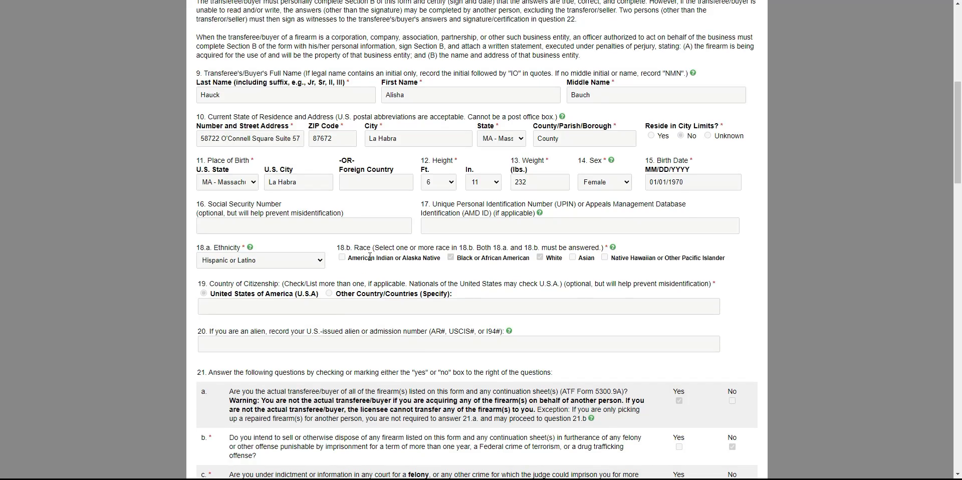
pyautogui.scroll(2, 467, 192)
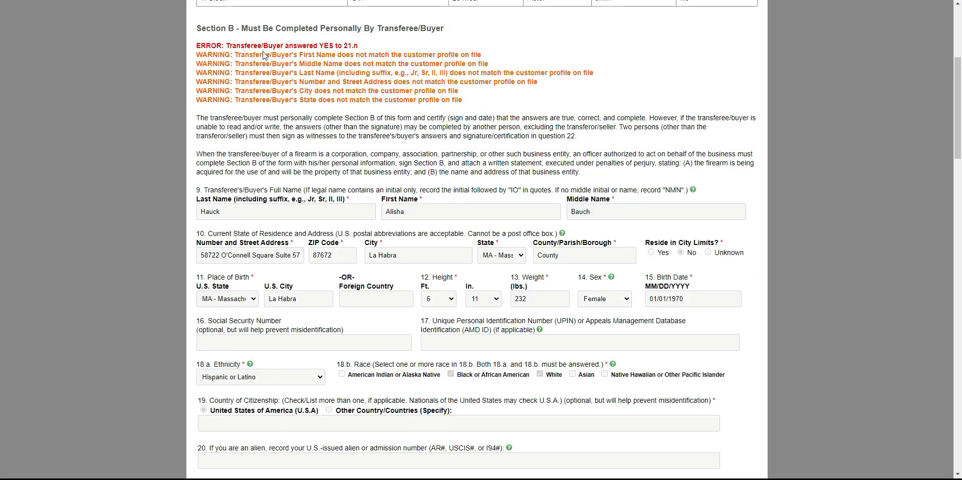
# Examine the buyer's flagged answer to question 21.n and return to the ATF 4473 Forms list.
pyautogui.scroll(-15, 498, 186)
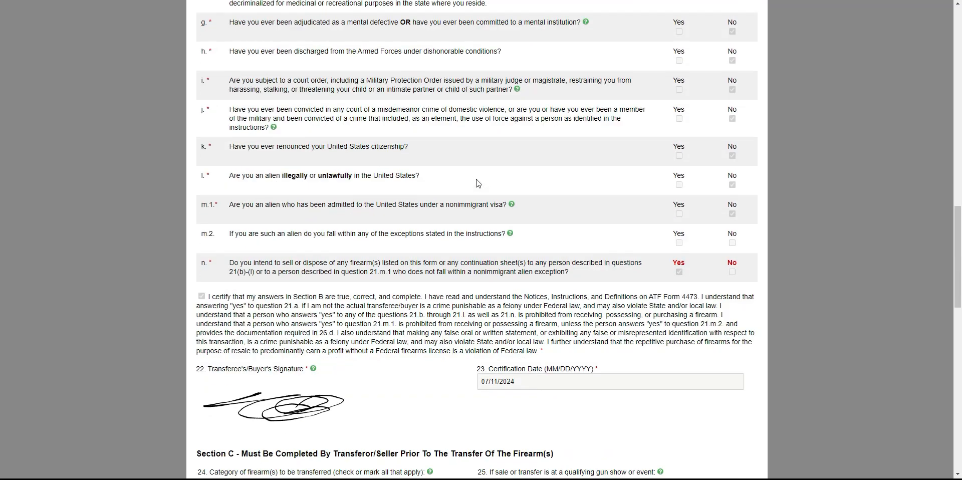
pyautogui.scroll(-3, 478, 183)
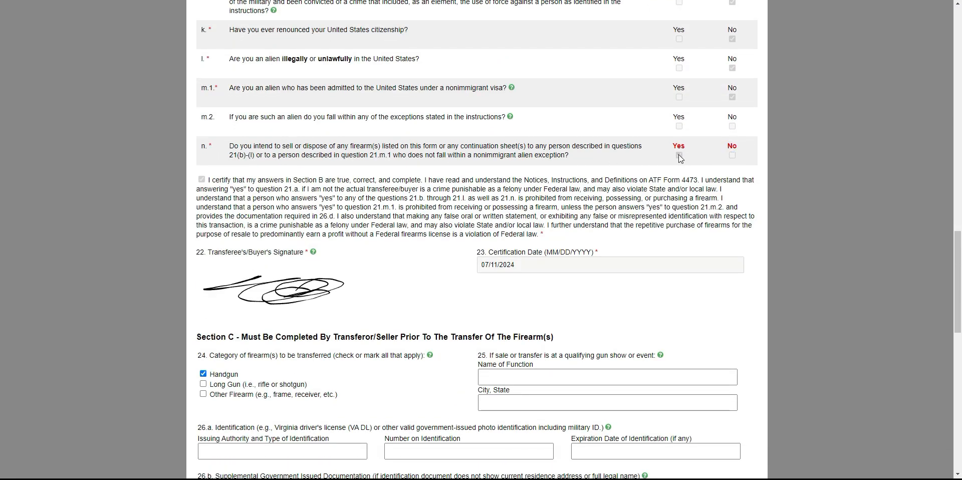
pyautogui.click(732, 155)
pyautogui.scroll(-12, 480, 239)
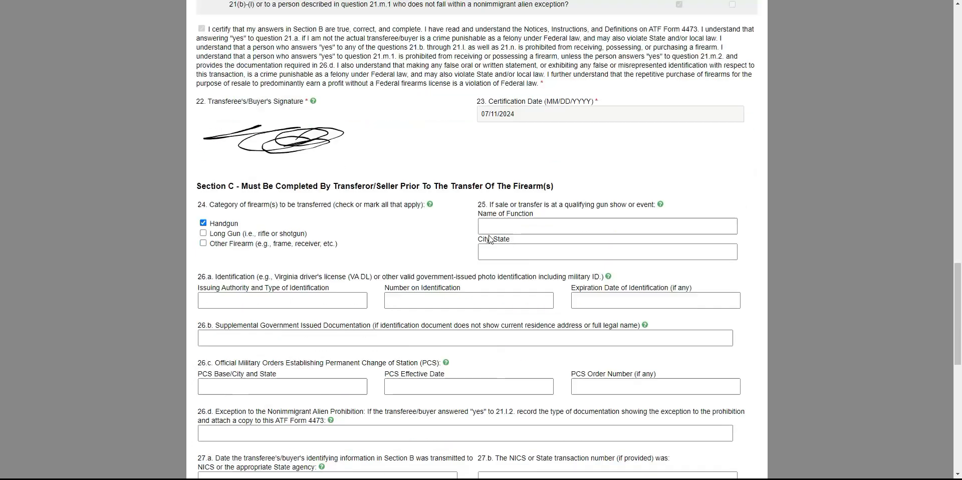
pyautogui.scroll(12, 479, 239)
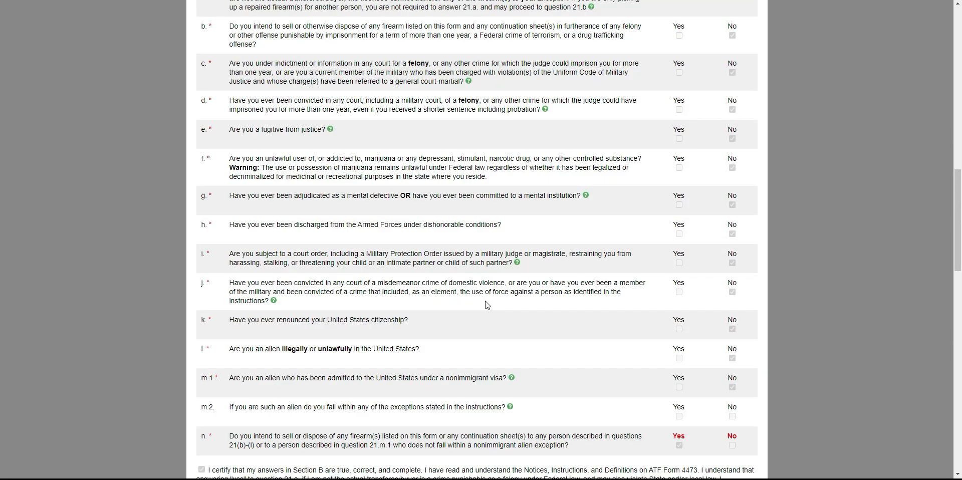
pyautogui.scroll(15, 493, 346)
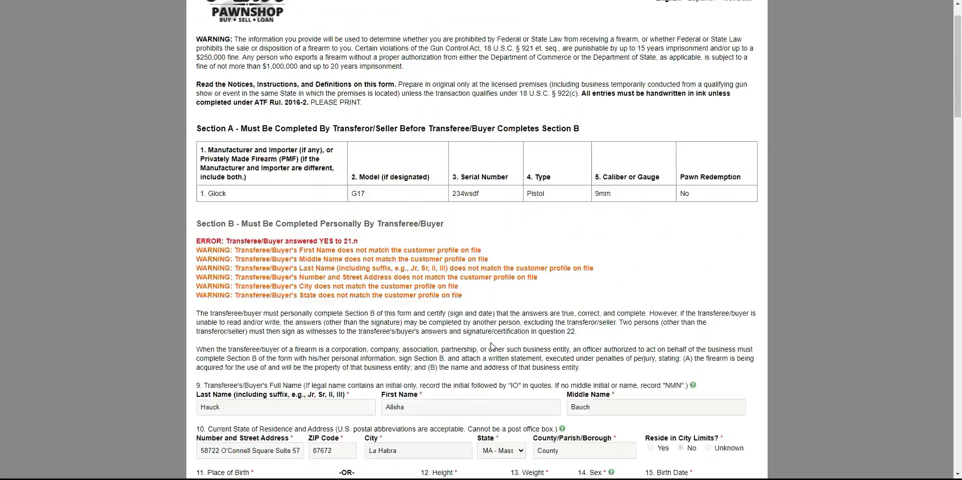
pyautogui.click(120, 1)
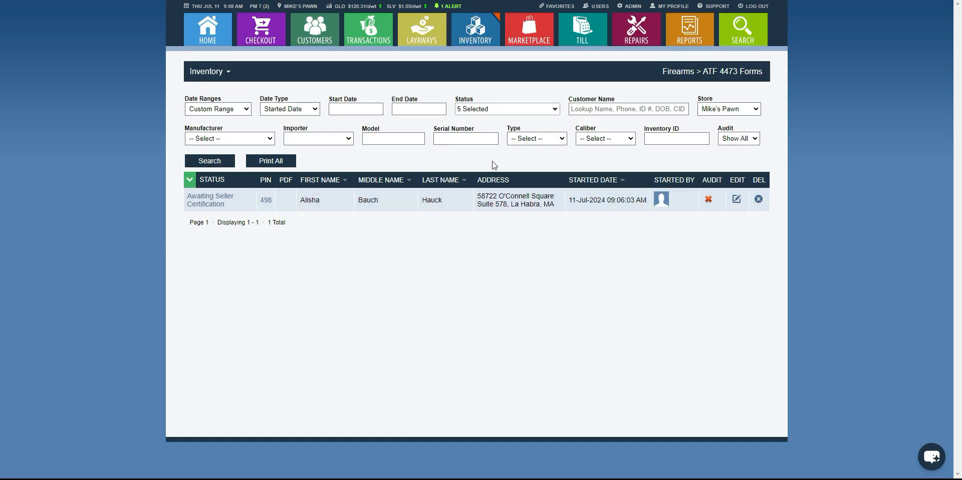
# Generate a new 4473 login PIN for the form and use it to log in to the e4473 site in a new browser tab.
pyautogui.click(265, 200)
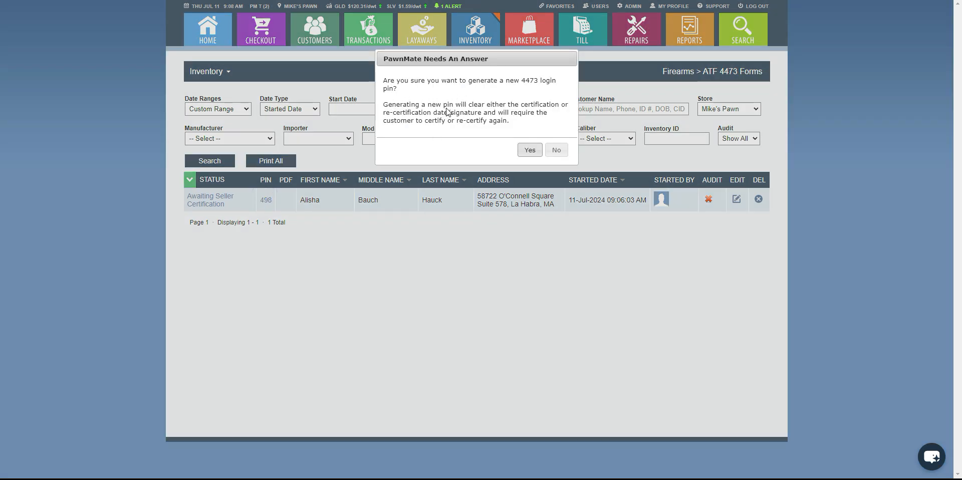
pyautogui.click(529, 150)
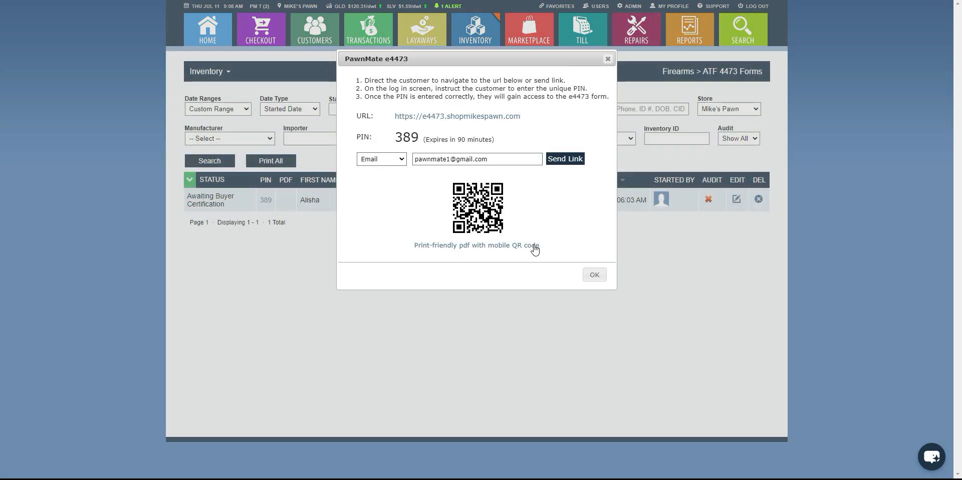
pyautogui.doubleClick(409, 138)
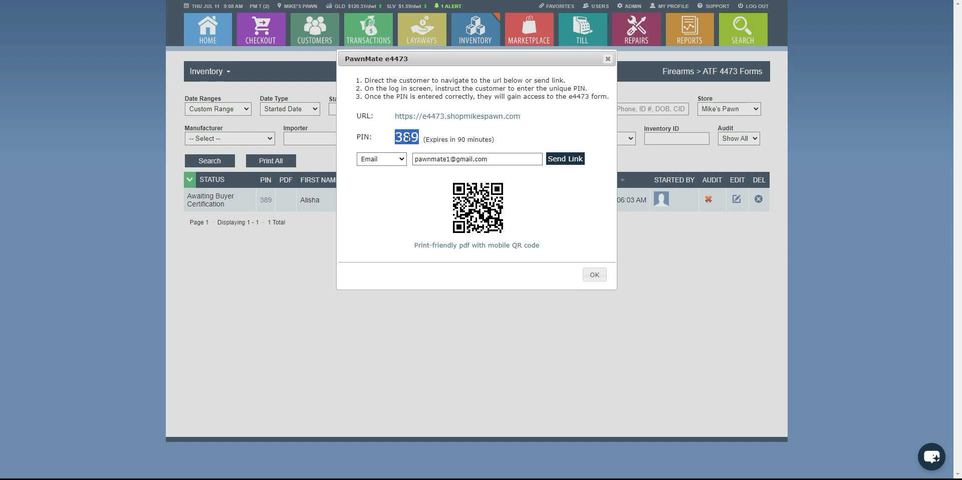
pyautogui.rightClick(409, 138)
pyautogui.click(435, 149)
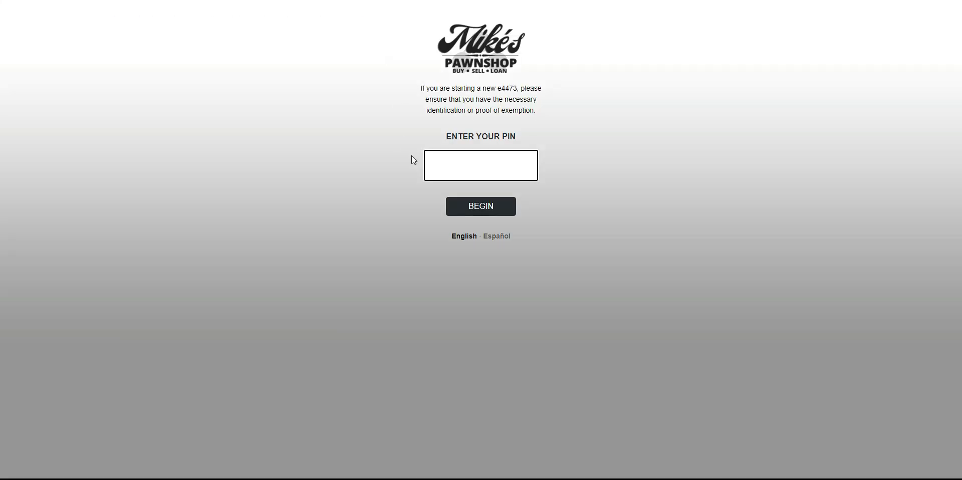
pyautogui.hotkey('ctrl', 'v')
pyautogui.click(472, 214)
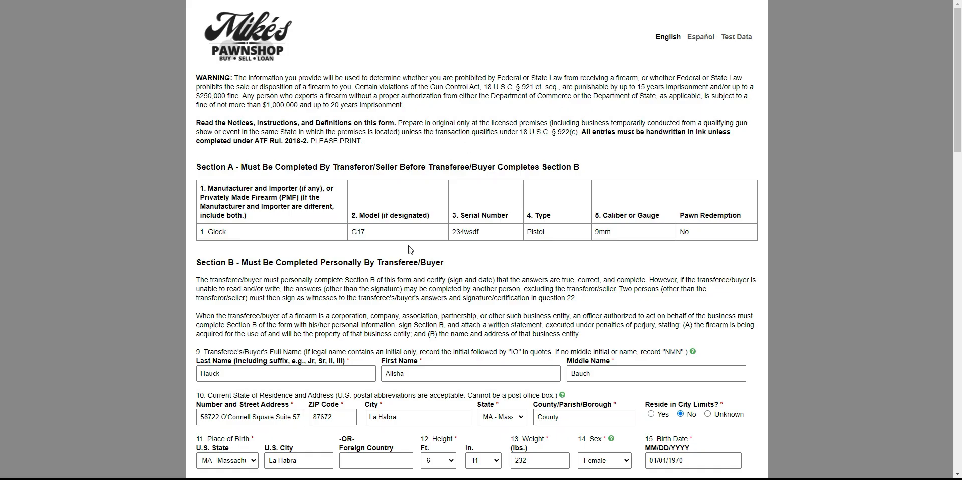
# Change the answer to question 21.n to No and mark the Section B answers as certified.
pyautogui.scroll(-12, 489, 285)
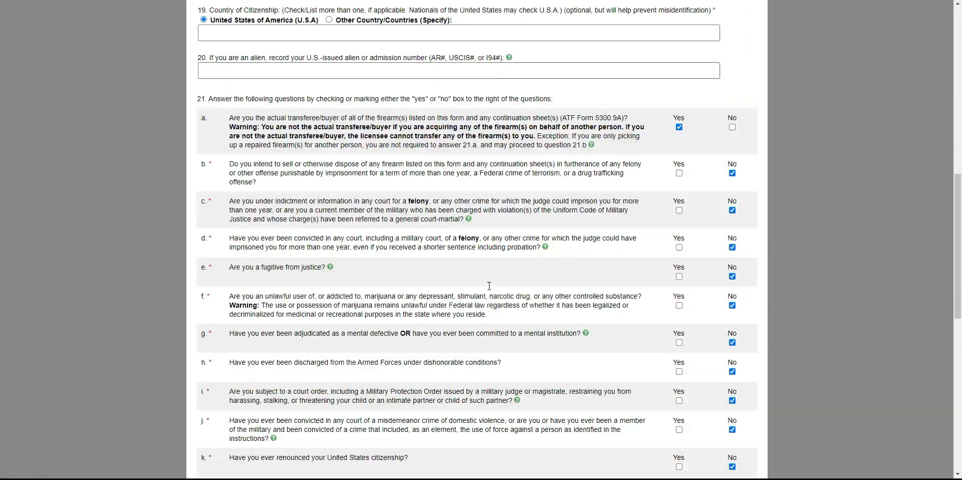
pyautogui.scroll(-5, 490, 286)
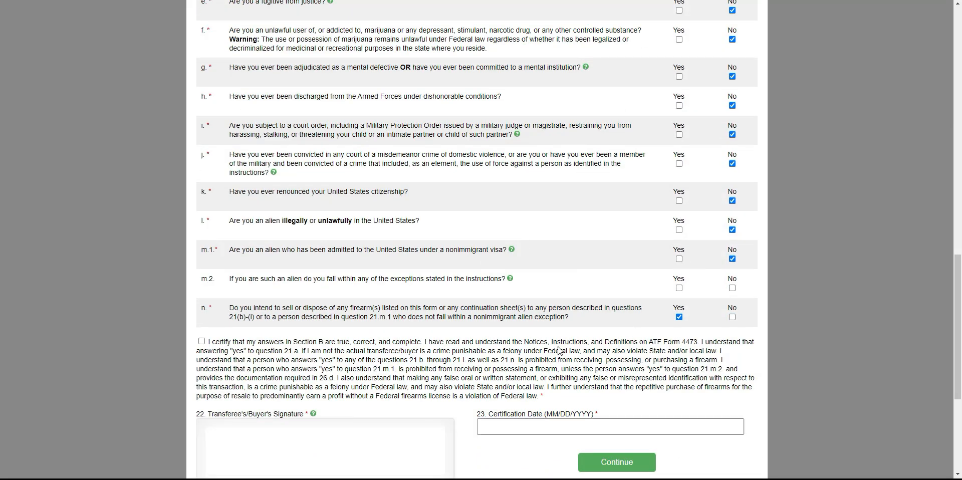
pyautogui.scroll(-2, 345, 326)
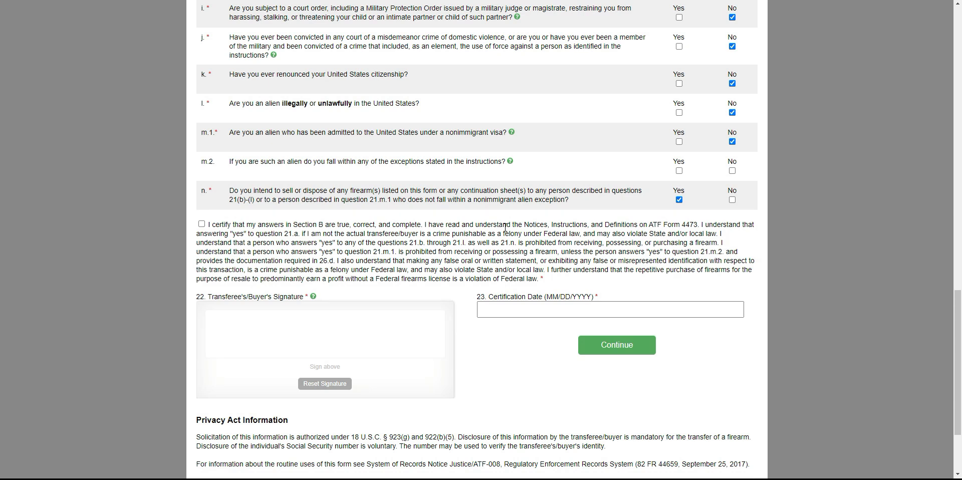
pyautogui.click(732, 200)
pyautogui.click(201, 224)
# Sign the form as the buyer, set the certification date to July 11, 2024, and submit it.
pyautogui.moveTo(230, 343)
pyautogui.mouseDown()
pyautogui.moveTo(366, 332)
pyautogui.moveTo(373, 346)
pyautogui.mouseUp()
pyautogui.click(527, 310)
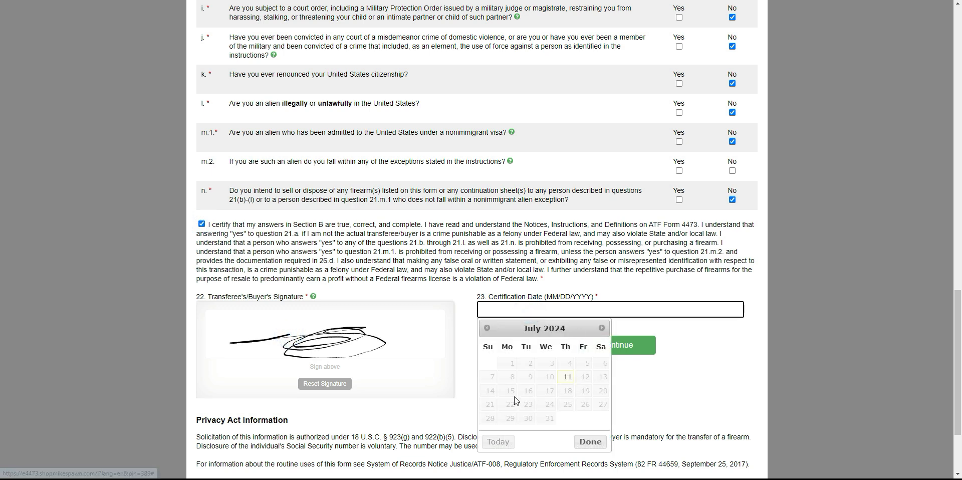
pyautogui.click(567, 379)
pyautogui.click(630, 351)
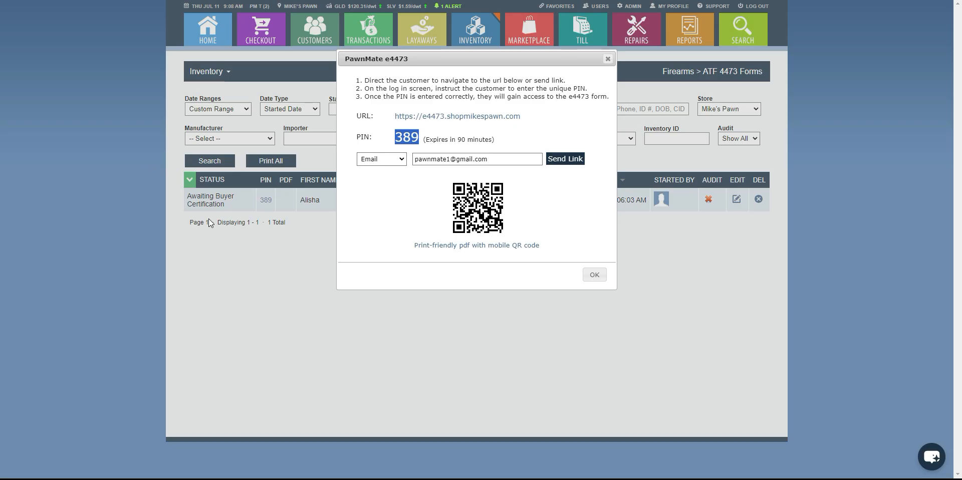
# Close the e4473 link details in the ATF 4473 Forms list and check the form's updated status.
pyautogui.click(594, 273)
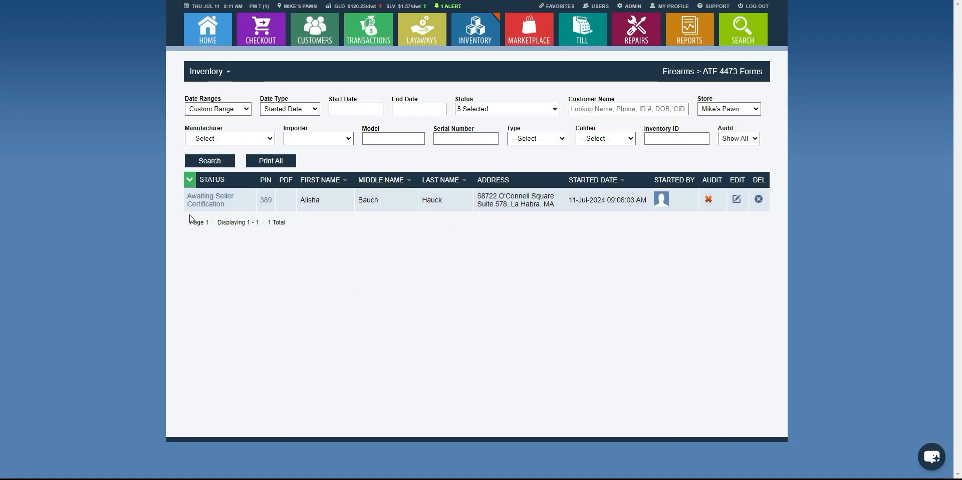
pyautogui.tripleClick(203, 204)
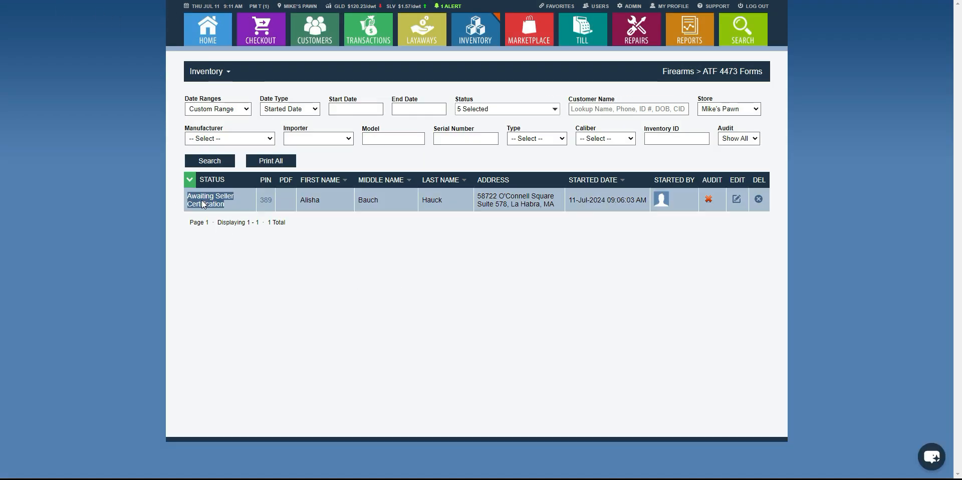
pyautogui.click(278, 239)
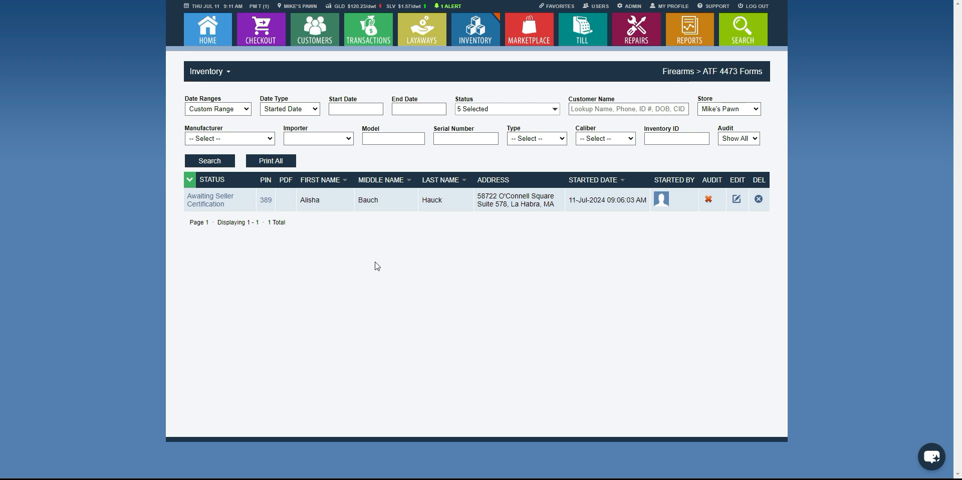
# Open the 4473 form awaiting seller certification and set the 27.d response to Proceed, dated 07/11/2024.
pyautogui.click(211, 200)
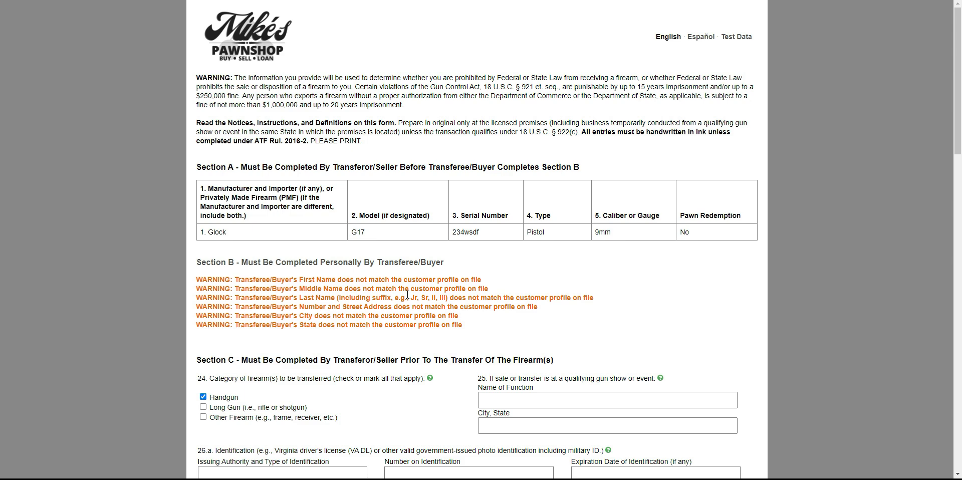
pyautogui.scroll(-7, 407, 296)
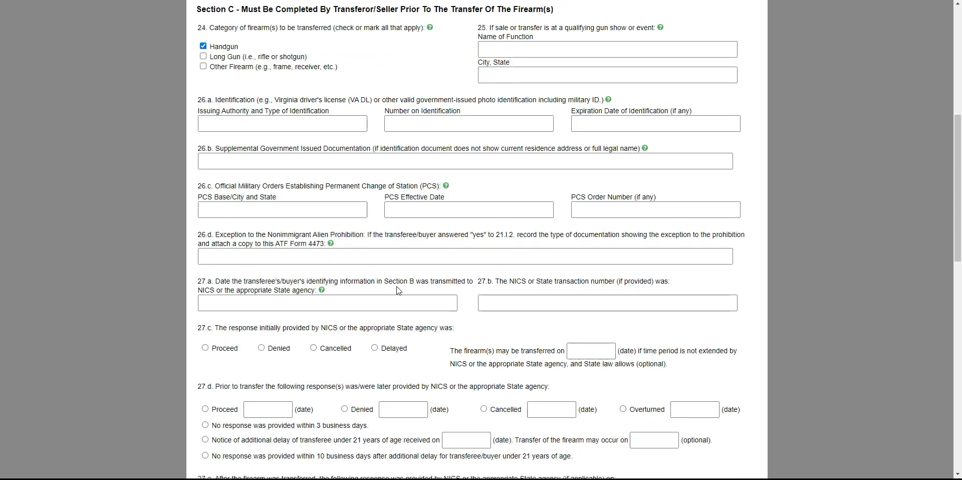
pyautogui.scroll(-5, 395, 285)
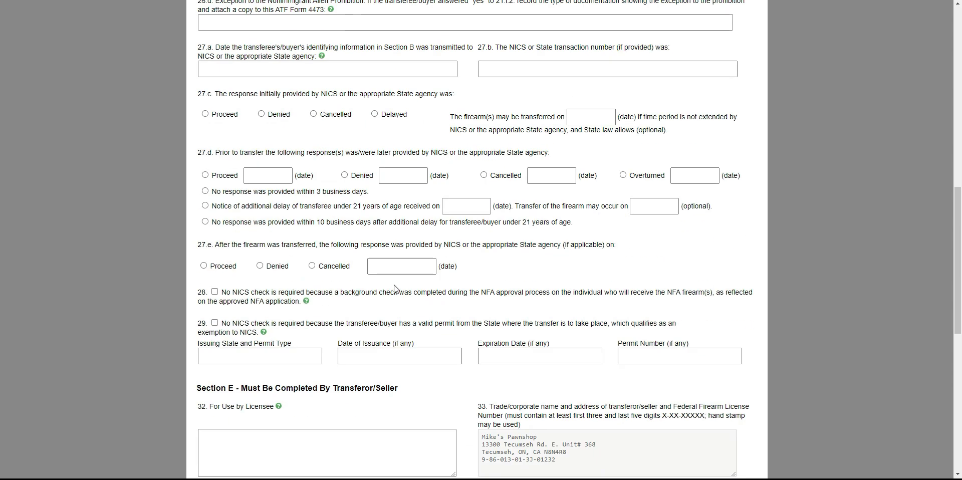
pyautogui.click(206, 174)
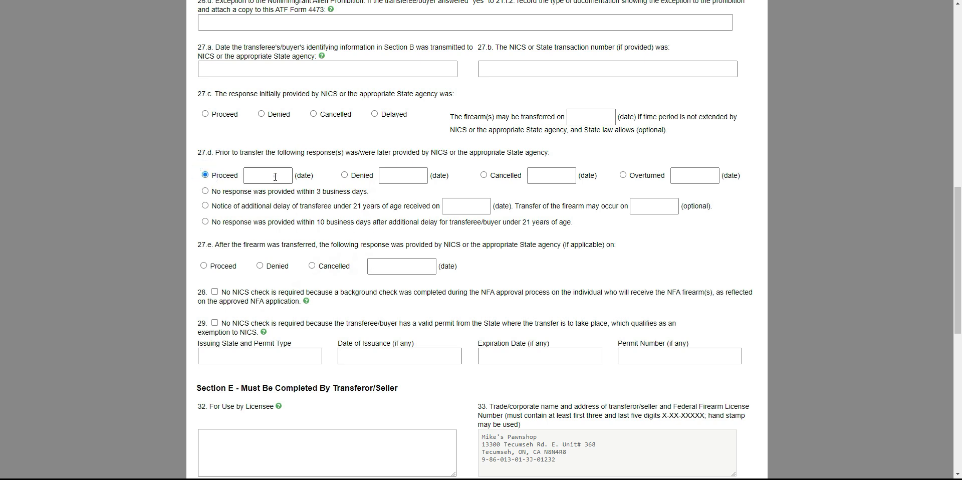
pyautogui.click(276, 176)
pyautogui.click(334, 245)
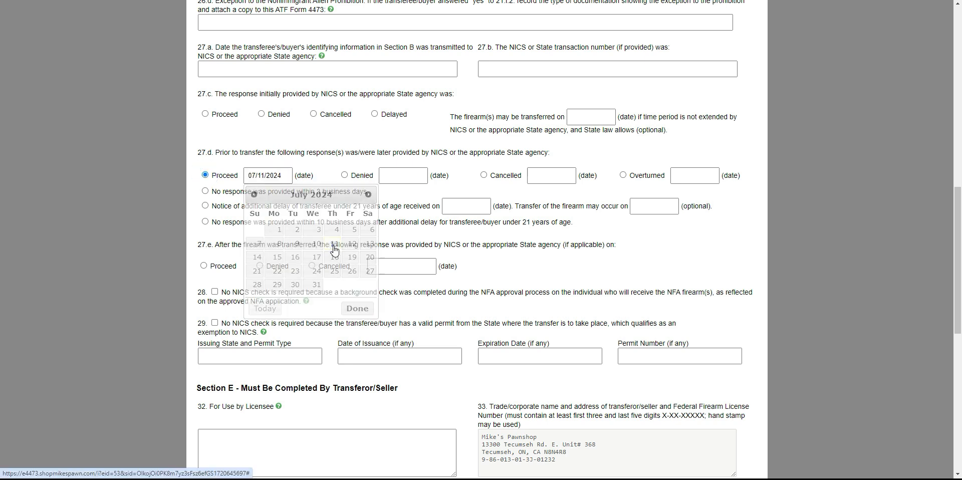
# Sign the form as the seller, enter the seller's name and the date transferred, and submit the form for completion.
pyautogui.scroll(-2, 335, 246)
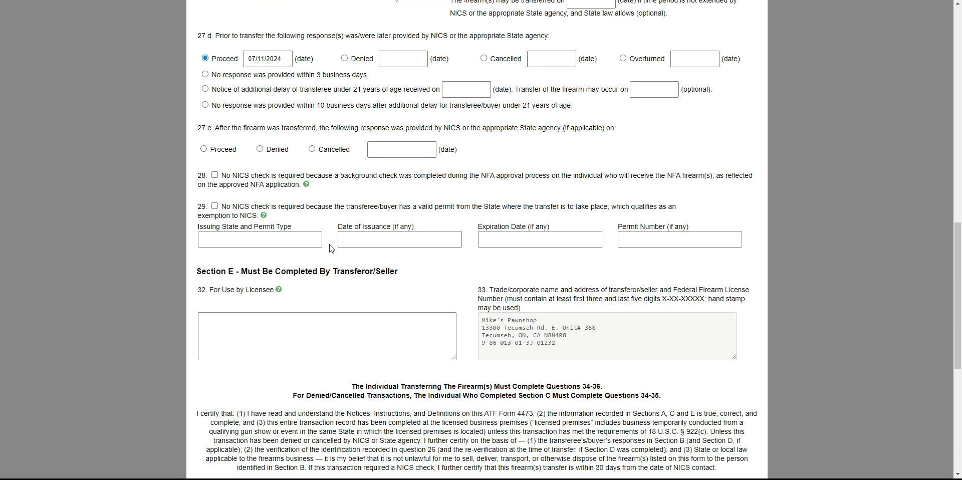
pyautogui.scroll(-6, 369, 236)
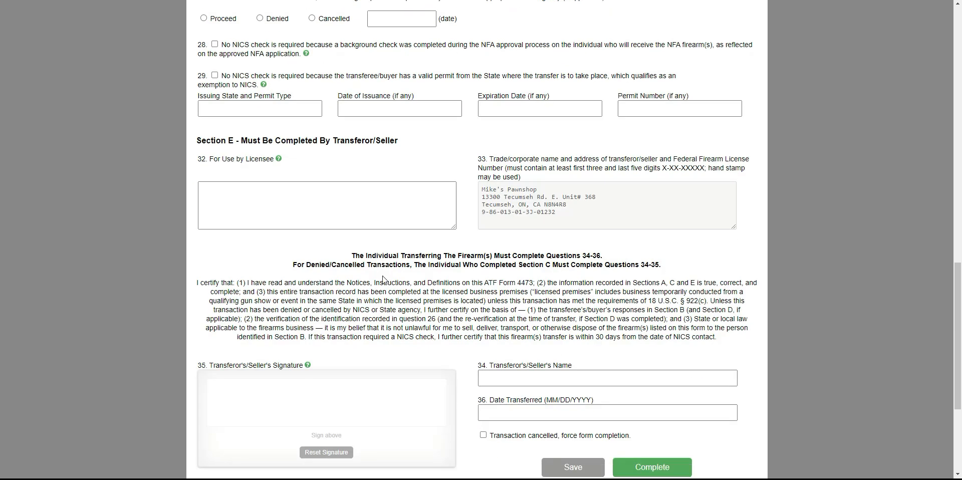
pyautogui.moveTo(215, 212)
pyautogui.mouseDown()
pyautogui.moveTo(289, 202)
pyautogui.moveTo(341, 211)
pyautogui.mouseUp()
pyautogui.click(551, 181)
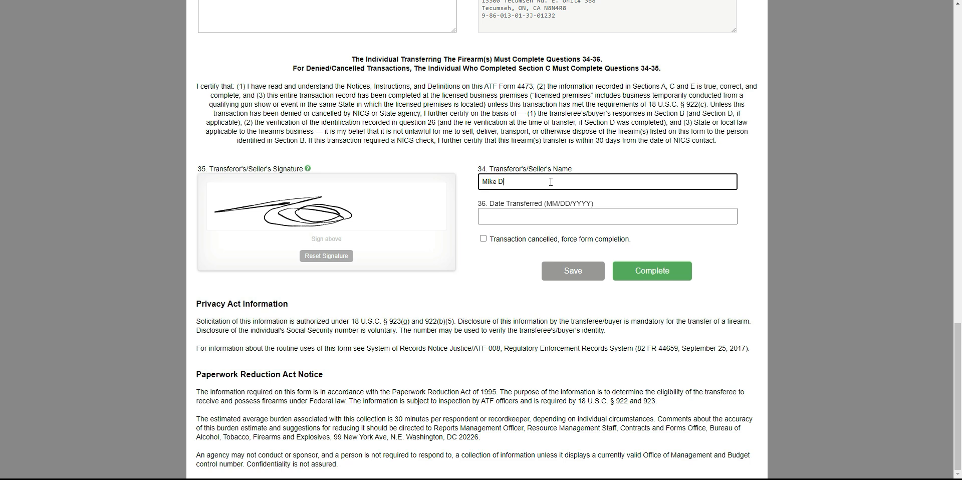
pyautogui.click(551, 216)
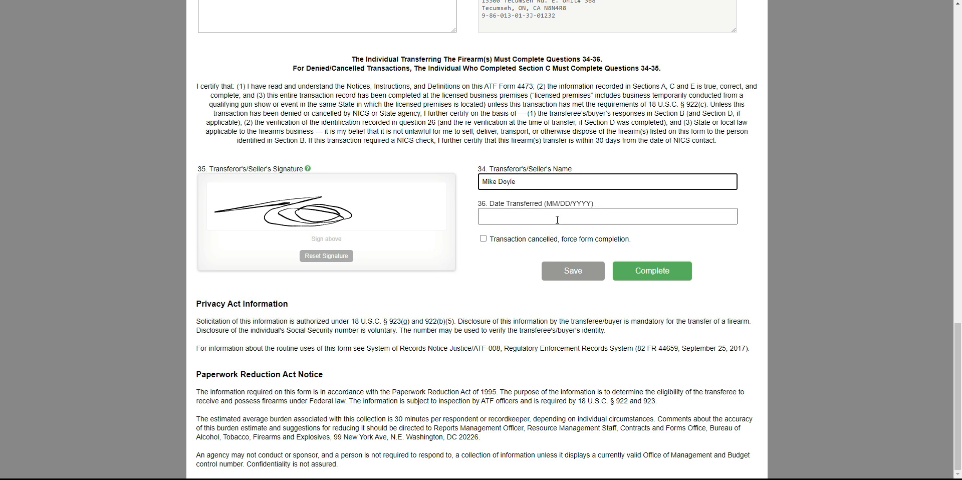
pyautogui.click(567, 284)
pyautogui.click(657, 272)
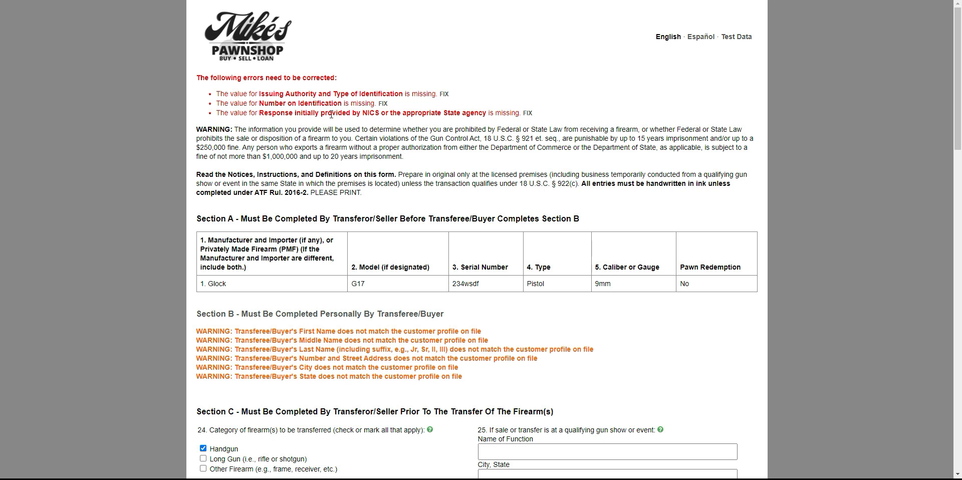
# Fill in the missing 26.a identification with type DL and the buyer's identification number.
pyautogui.click(444, 94)
pyautogui.scroll(3, 419, 189)
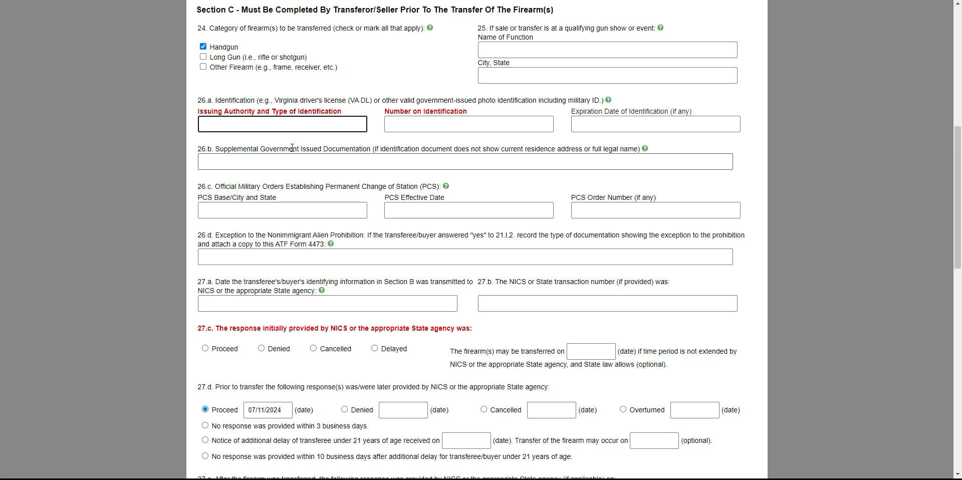
pyautogui.write('DL')
pyautogui.press('Tab')
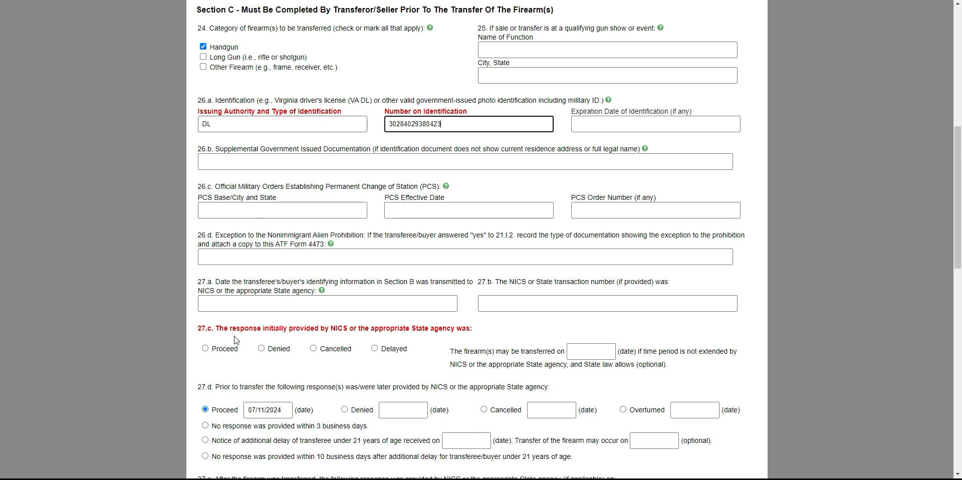
# Set the initial NICS response in 27.c to Proceed and submit the form for completion again.
pyautogui.scroll(-3, 249, 228)
pyautogui.click(205, 231)
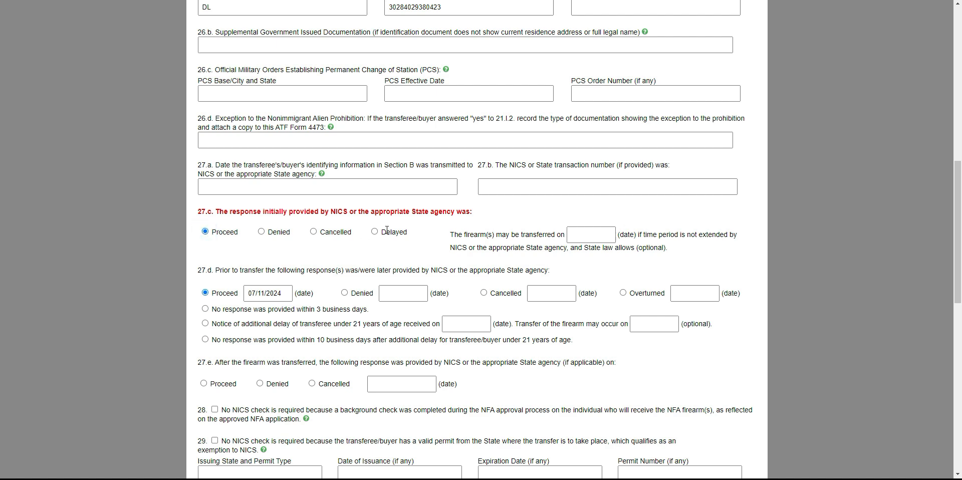
pyautogui.scroll(-20, 387, 230)
pyautogui.click(633, 274)
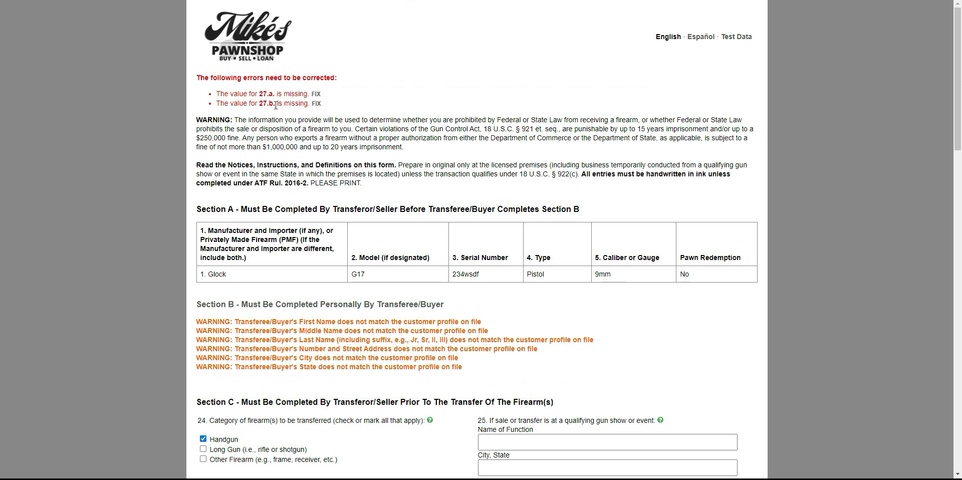
# Set the 27.a transmission date to 07/11/2024, enter the NICS transaction number in 27.b, and complete the form.
pyautogui.click(316, 103)
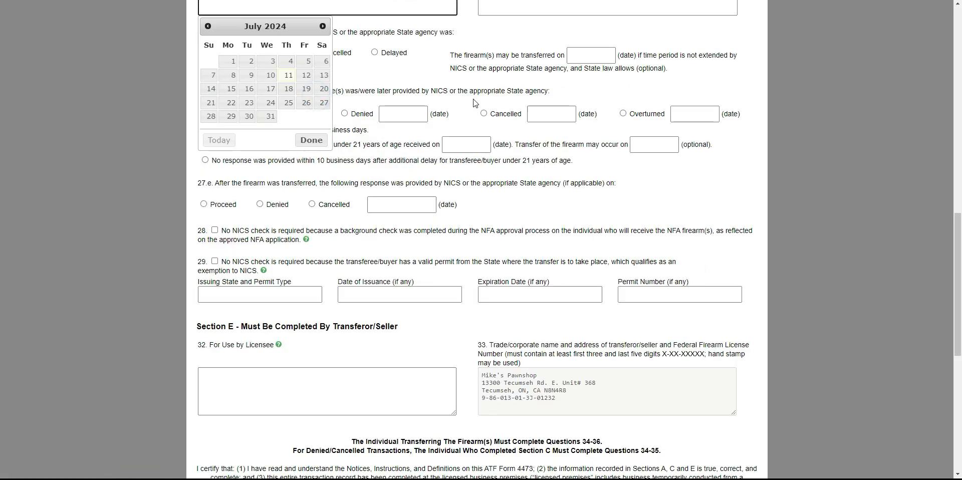
pyautogui.scroll(2, 475, 103)
pyautogui.click(464, 143)
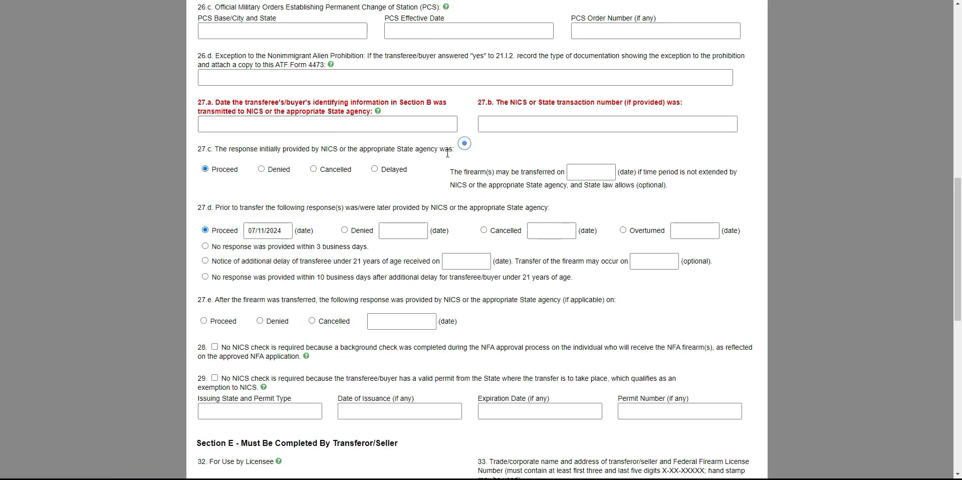
pyautogui.click(293, 132)
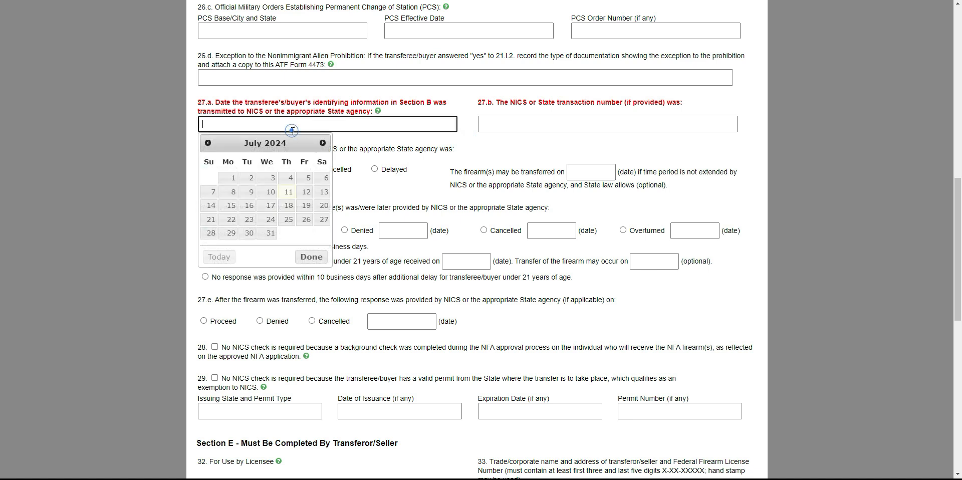
pyautogui.click(287, 196)
pyautogui.click(533, 128)
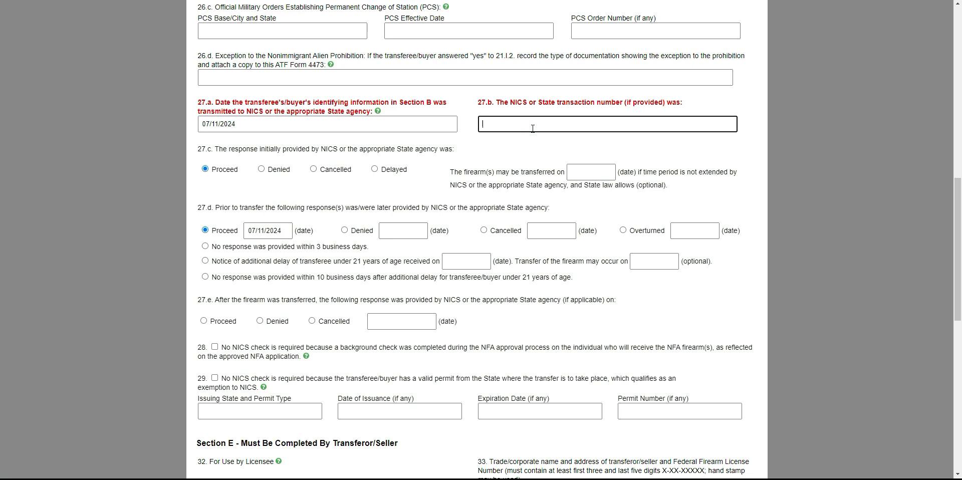
pyautogui.scroll(-9, 482, 122)
pyautogui.click(639, 303)
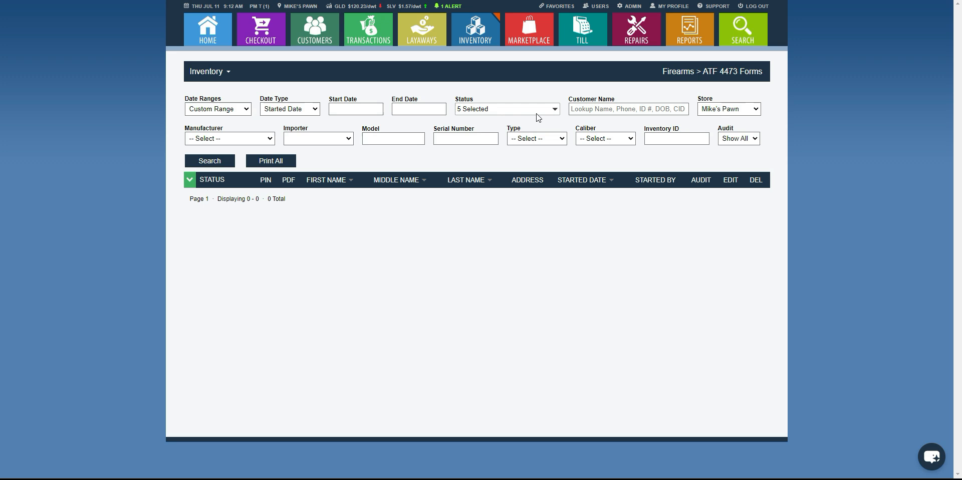
# Filter the ATF 4473 forms to only the 4473 Complete status and examine the details of the form started 11-Jul-2024.
pyautogui.click(537, 111)
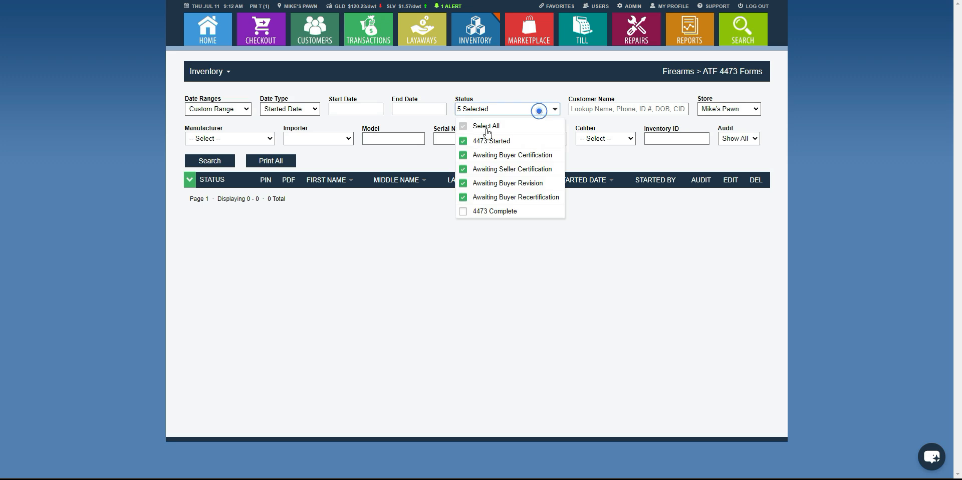
pyautogui.click(463, 127)
pyautogui.click(462, 211)
pyautogui.click(209, 160)
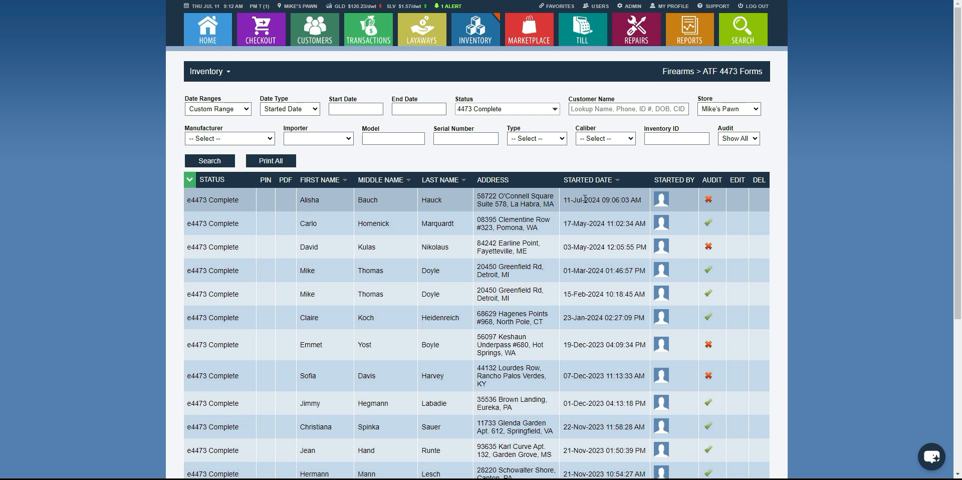
pyautogui.moveTo(562, 202); pyautogui.dragTo(630, 201)
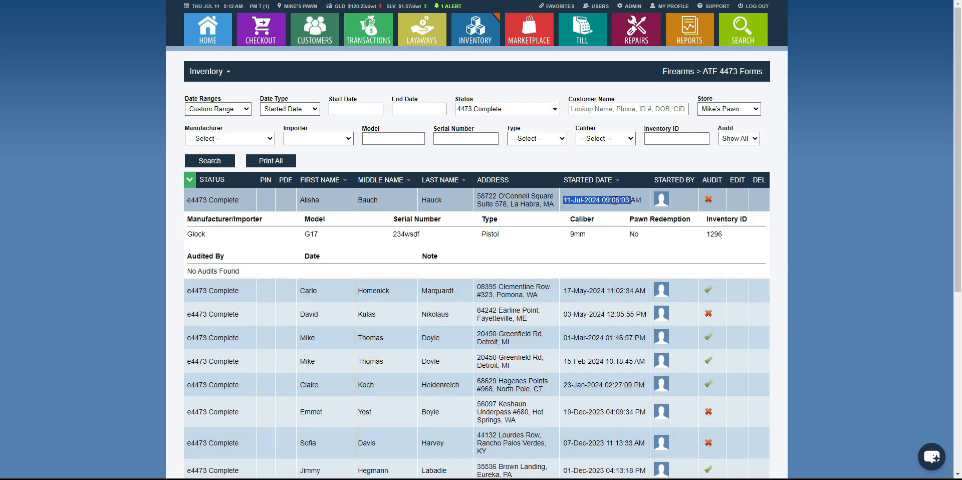
pyautogui.click(615, 201)
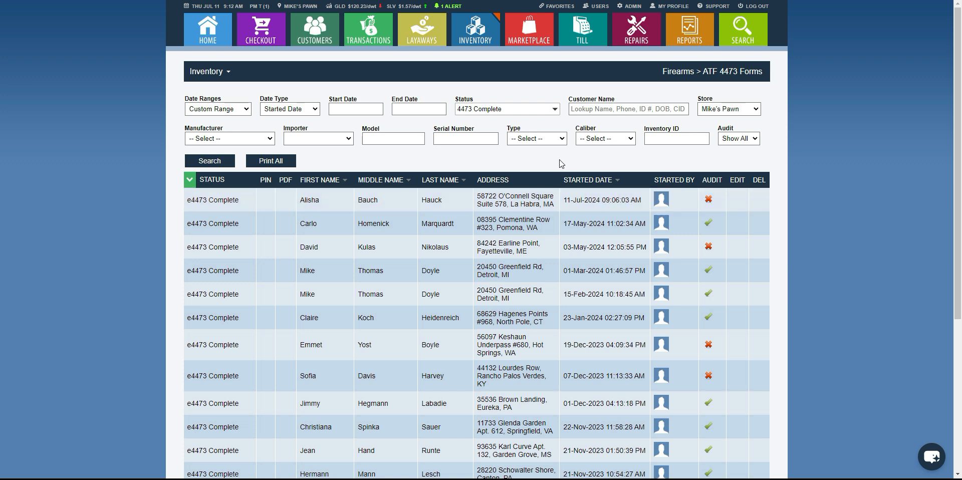
# Go to the Un-Released Firearms list and check the e4473 status of the sold Glock G17.
pyautogui.click(558, 6)
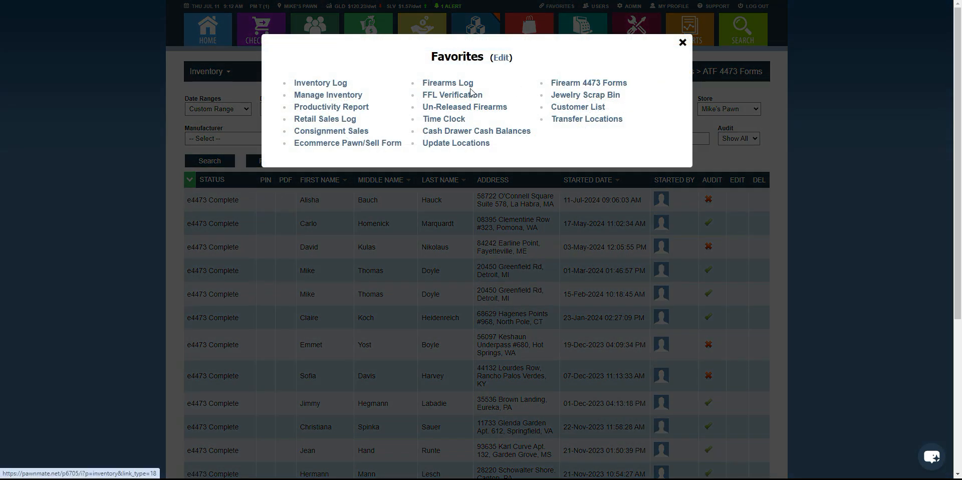
pyautogui.click(460, 107)
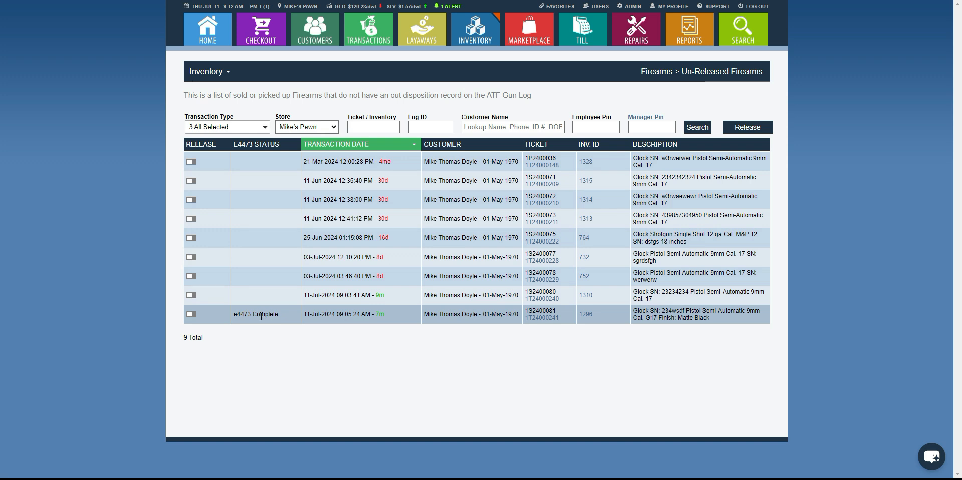
pyautogui.moveTo(235, 315); pyautogui.dragTo(281, 315)
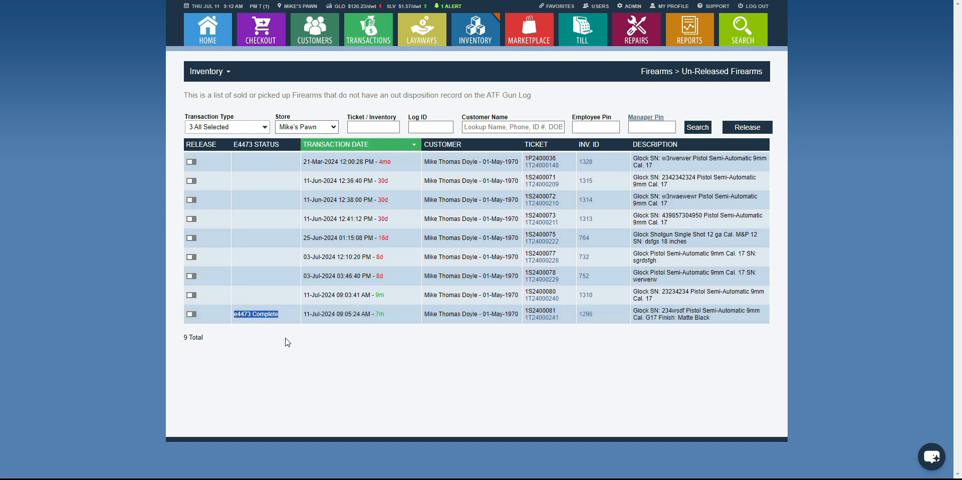
# Release the Glock G17 with the completed e4473, authorizing it with the manager PIN and entering the 4473 number.
pyautogui.click(192, 314)
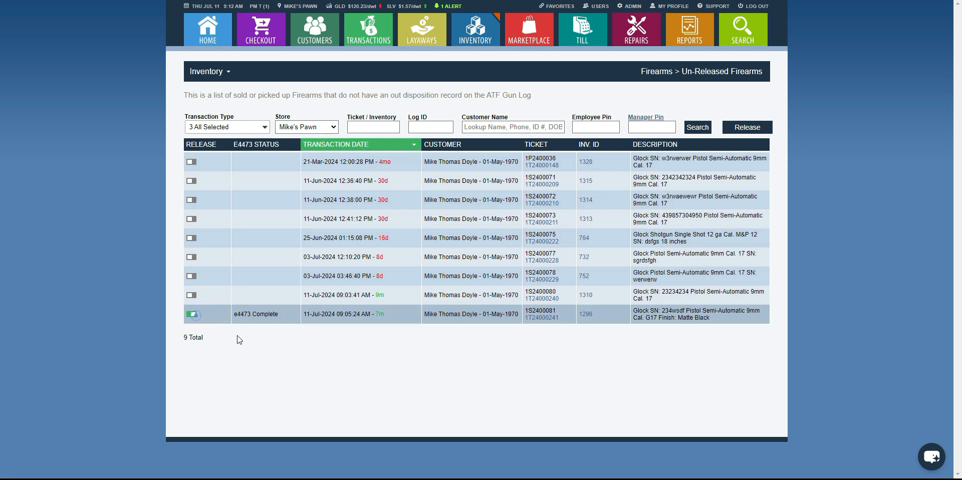
pyautogui.click(639, 126)
pyautogui.write('****')
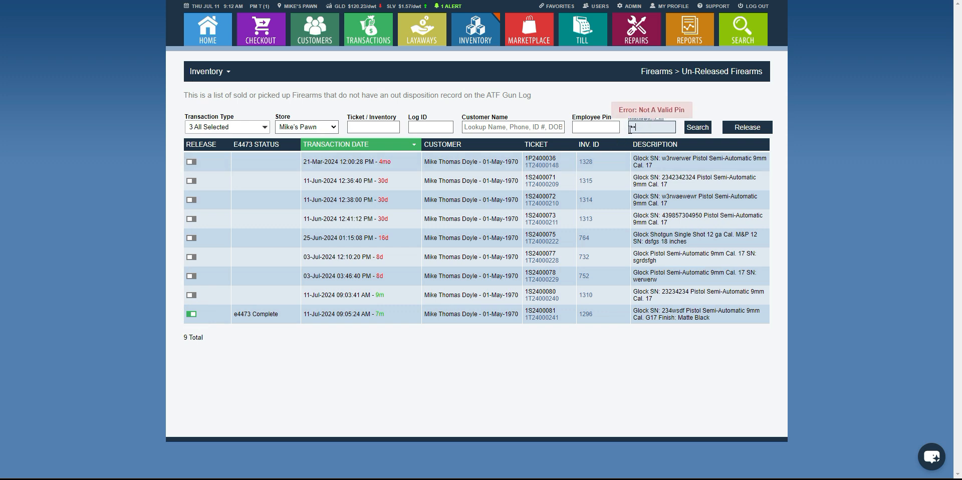
pyautogui.click(746, 129)
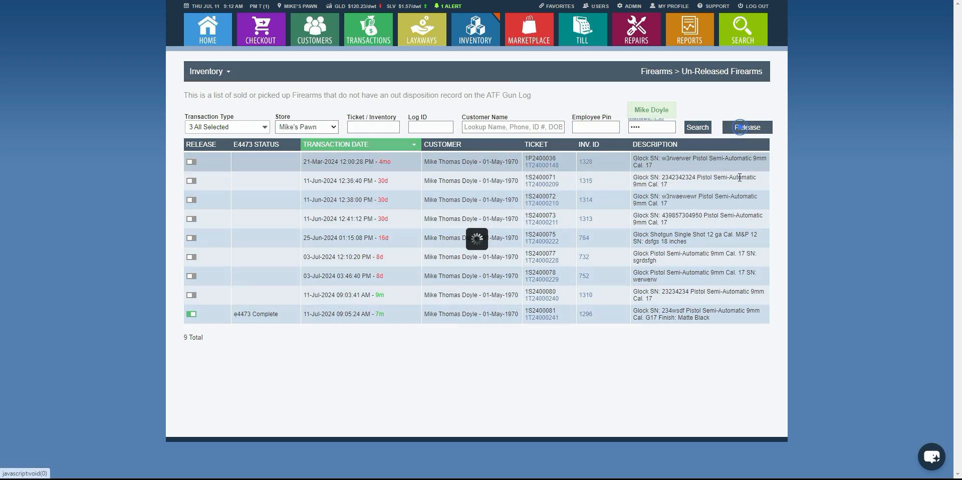
pyautogui.write('34234234243')
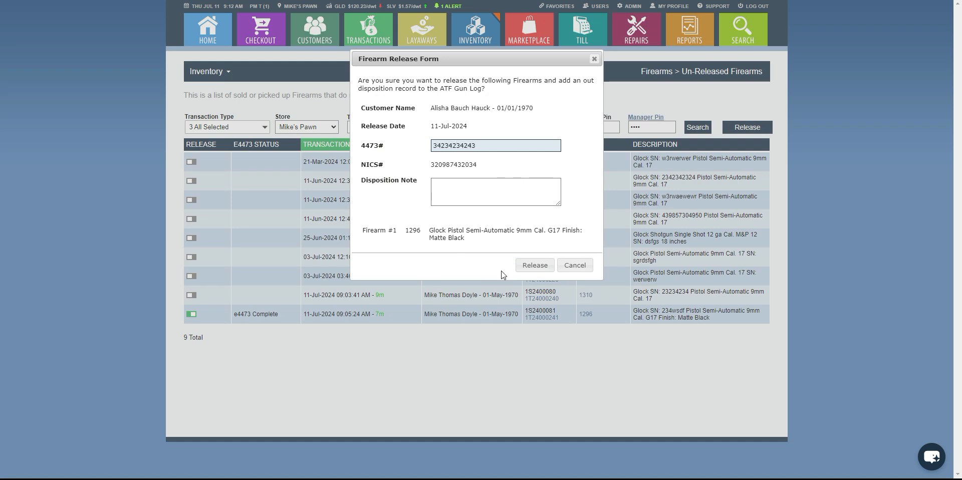
pyautogui.click(535, 265)
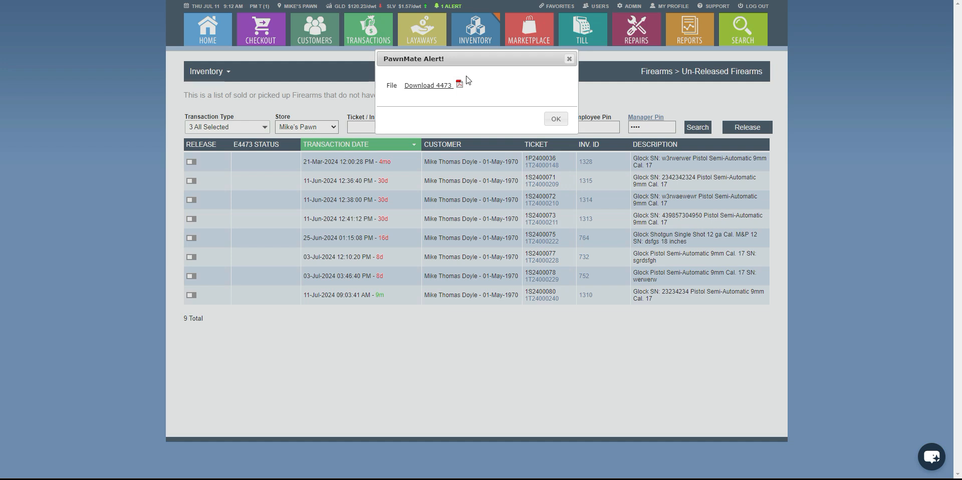
# Open the released firearm's 4473 PDF, review its completed sections, and close both the document and the download alert.
pyautogui.click(430, 85)
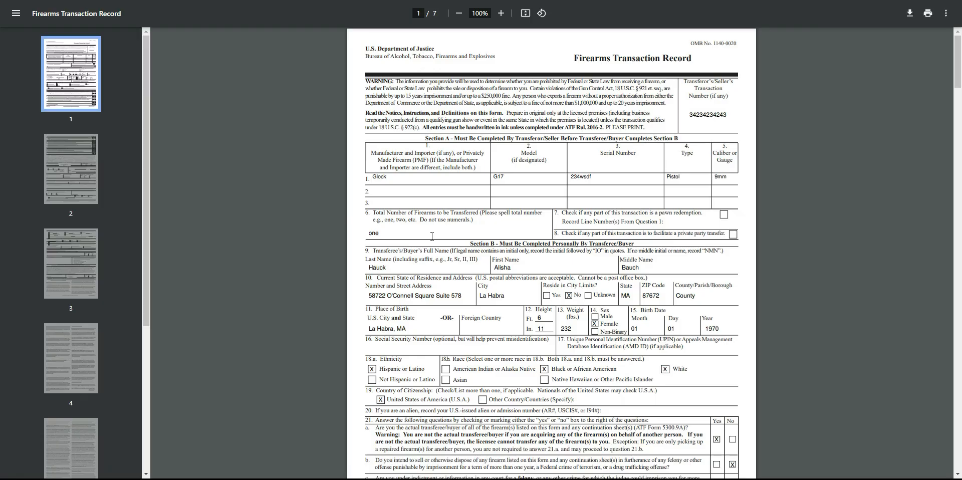
pyautogui.scroll(-15, 432, 236)
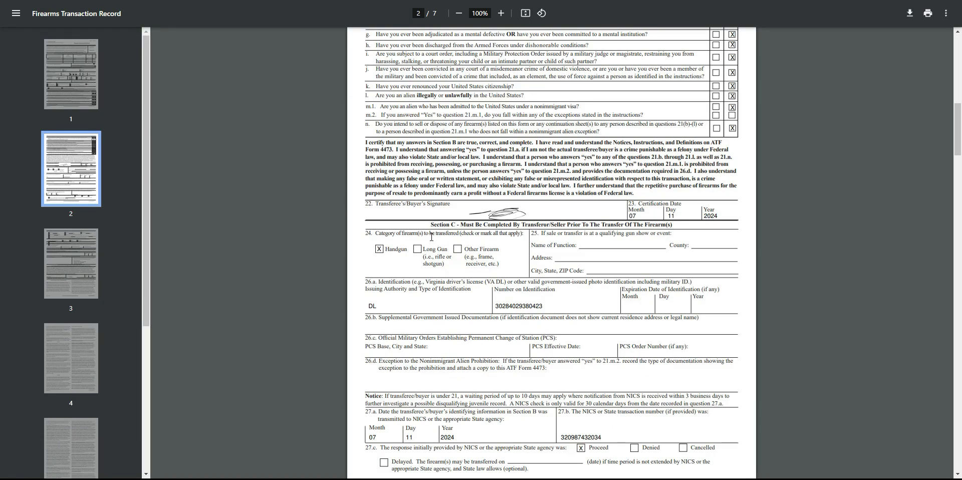
pyautogui.scroll(15, 432, 236)
pyautogui.hotkey('ctrl', 'w')
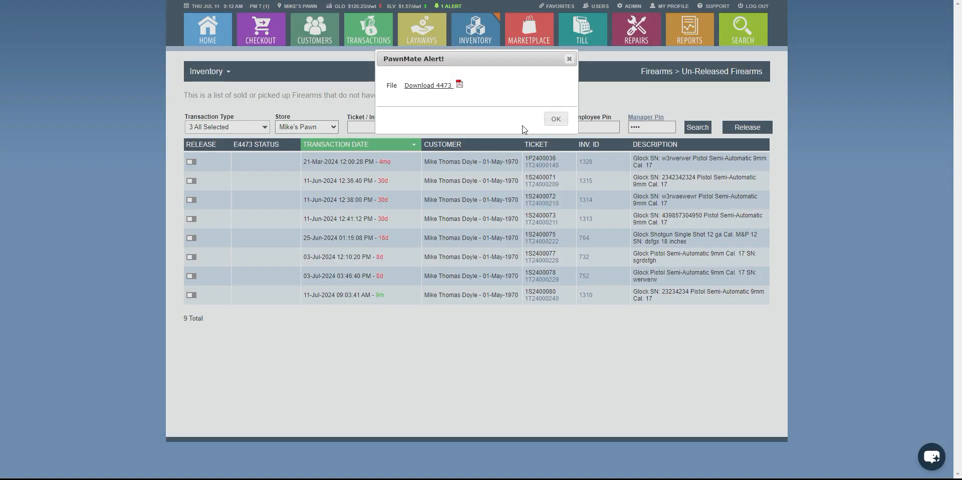
pyautogui.click(556, 119)
# Filter the Firearm 4473 Forms list to only the 4473 Complete status and expand the details of the form started 11-Jul-2024.
pyautogui.click(555, 6)
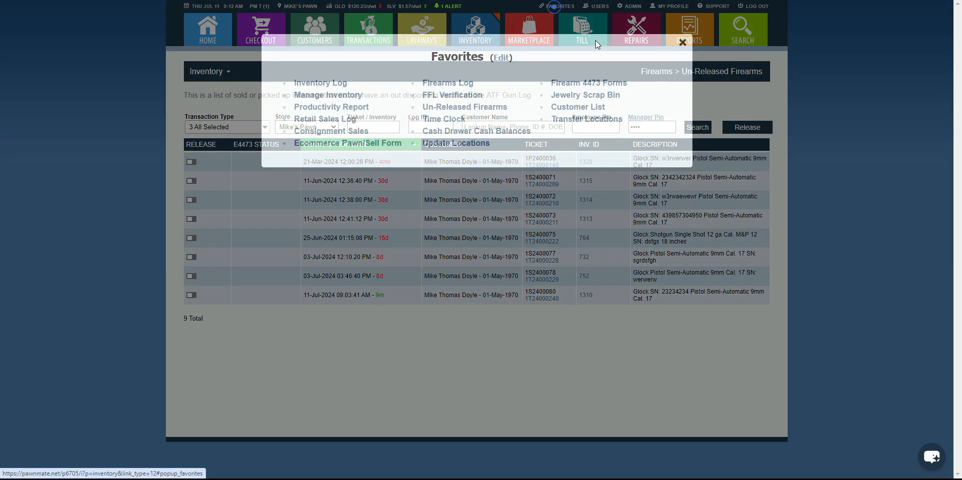
pyautogui.click(587, 83)
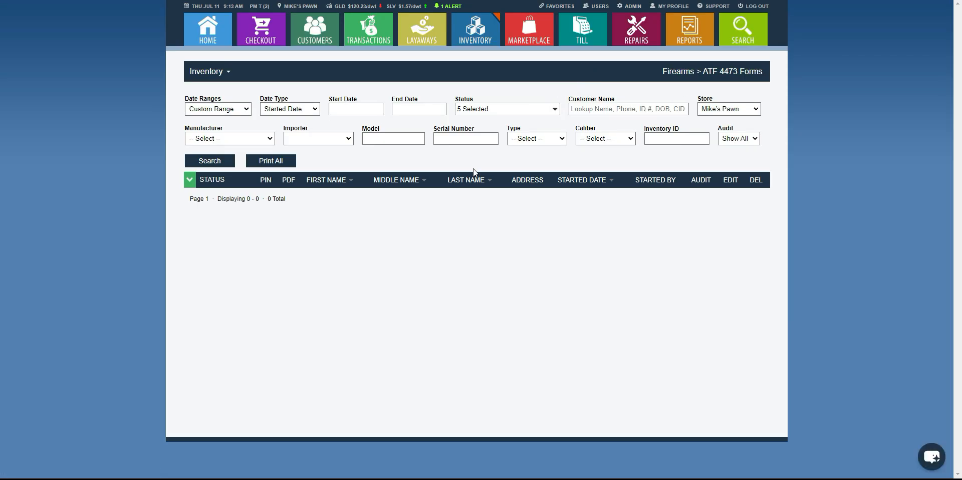
pyautogui.click(473, 111)
pyautogui.click(463, 126)
pyautogui.click(463, 211)
pyautogui.click(205, 161)
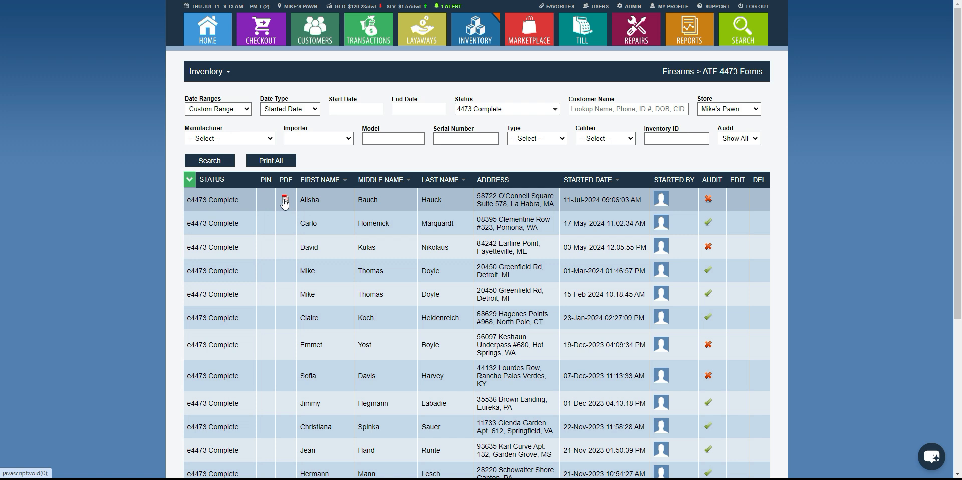
pyautogui.click(337, 206)
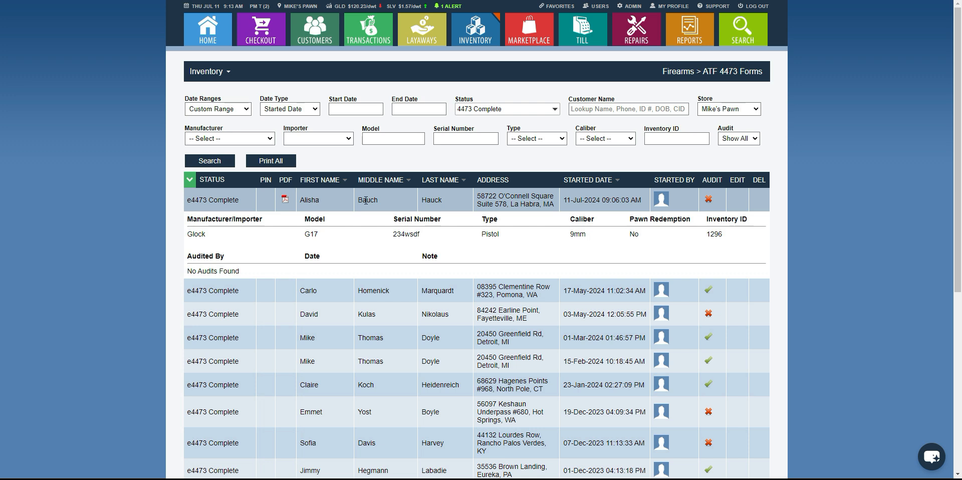
# Audit the 4473 form started 11-Jul-2024 with the note "checked all correct", authorizing it with the employee PIN.
pyautogui.click(708, 199)
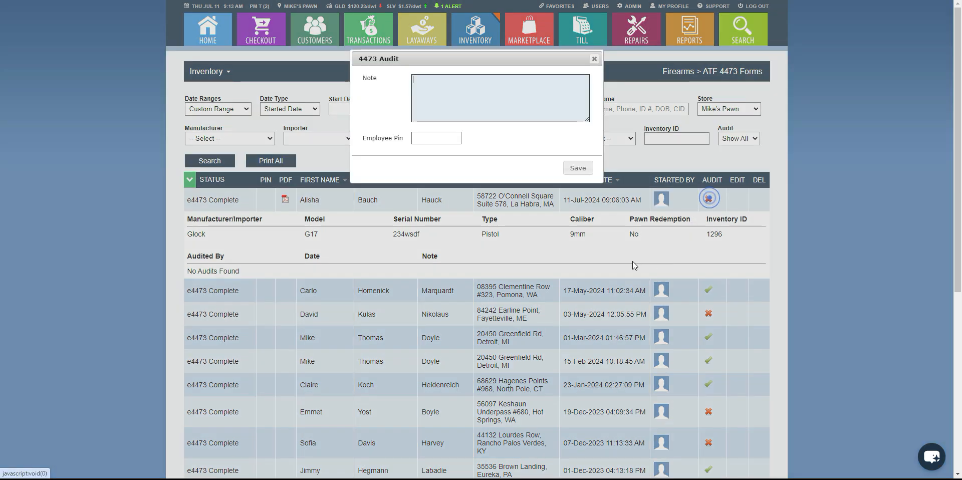
pyautogui.click(446, 91)
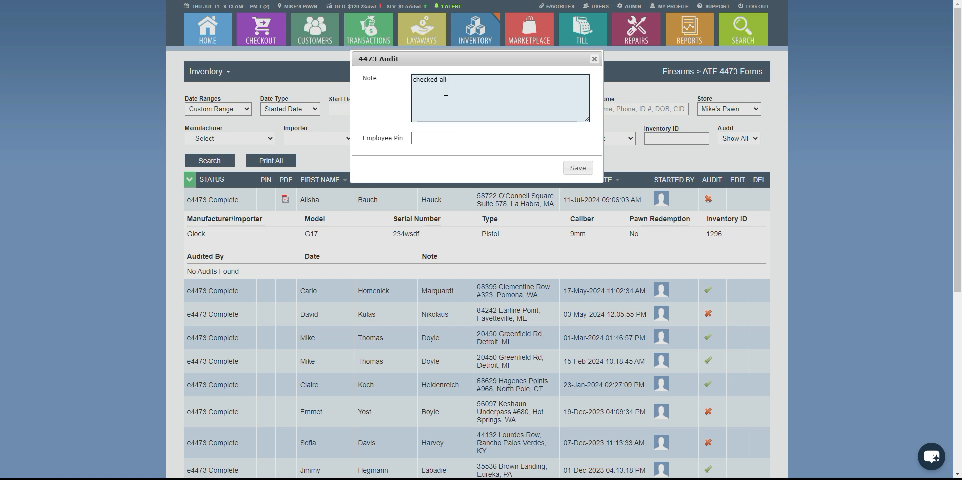
pyautogui.click(437, 141)
pyautogui.write('1234')
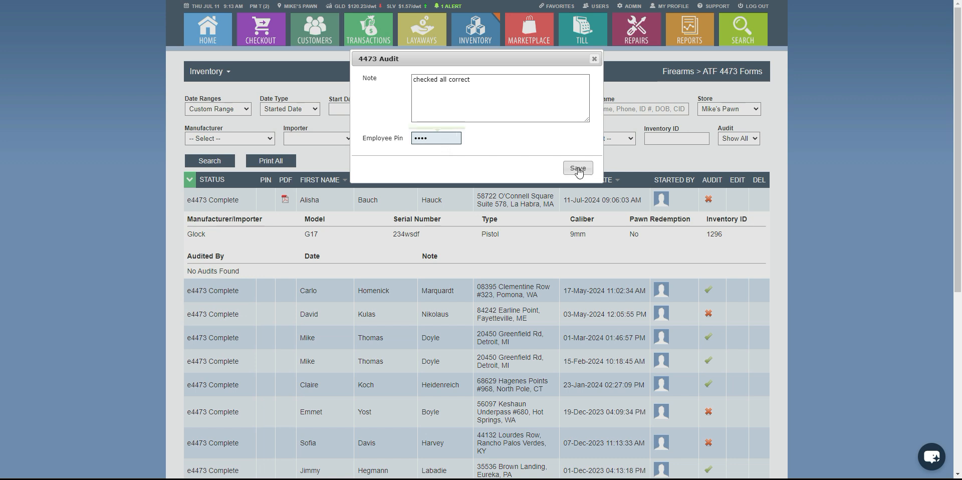
pyautogui.click(578, 169)
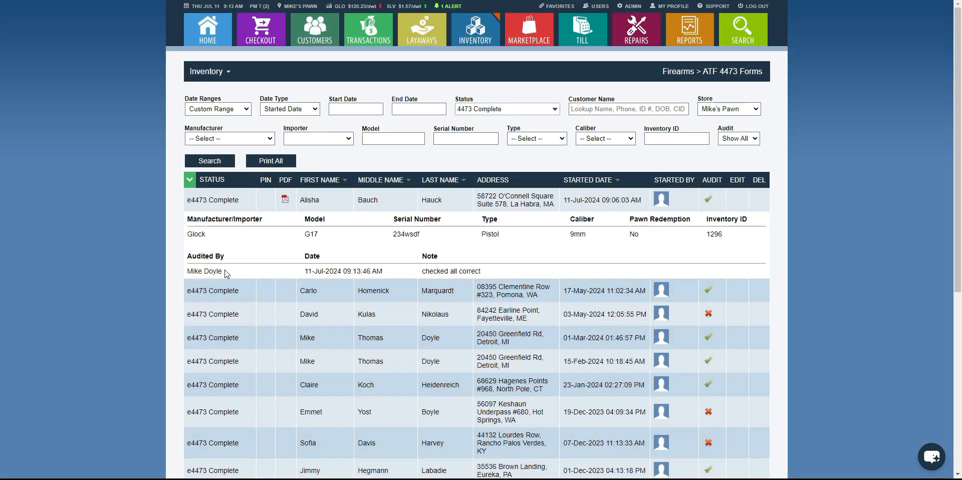